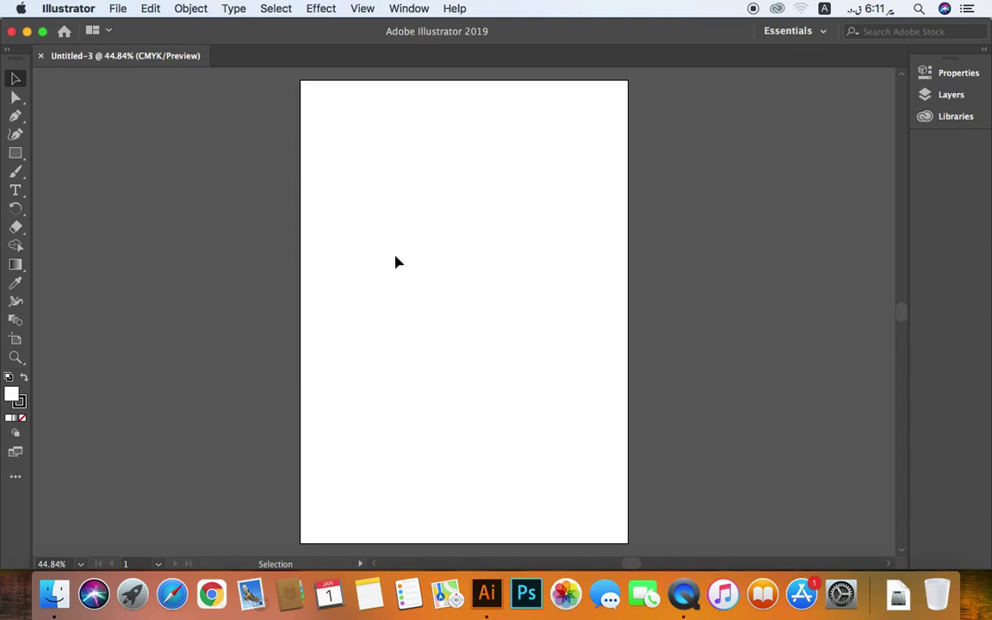
- Draw a square near the middle of the artboard and enlarge it slightly from its upper-right corner
{"action": "left_click", "coordinate": [15, 154]}
{"action": "left_click_drag", "start_coordinate": [378, 203], "coordinate": [520, 344]}
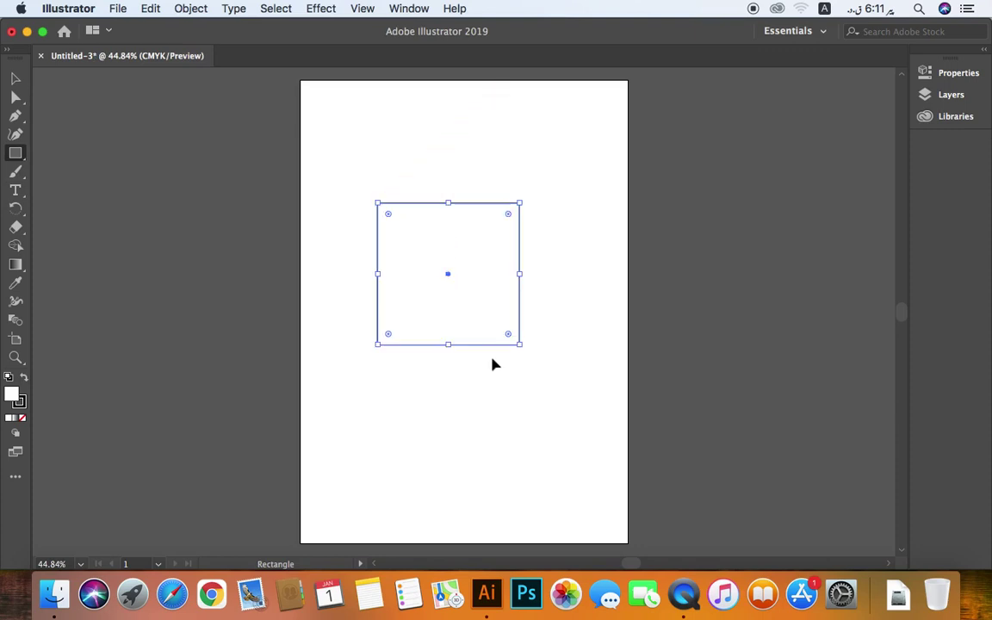
{"action": "key", "text": "v"}
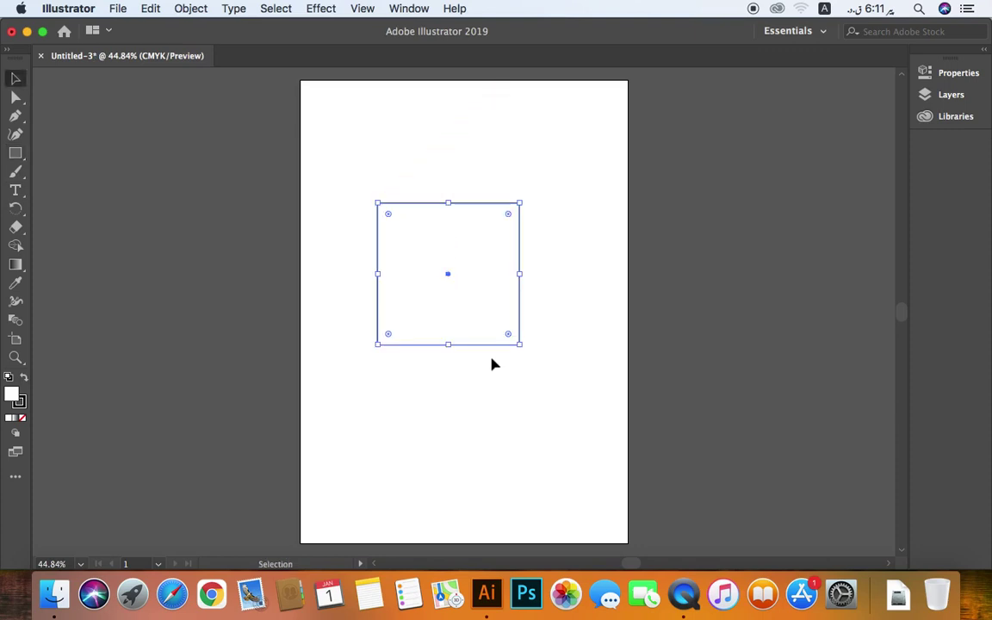
{"action": "left_click", "coordinate": [469, 383]}
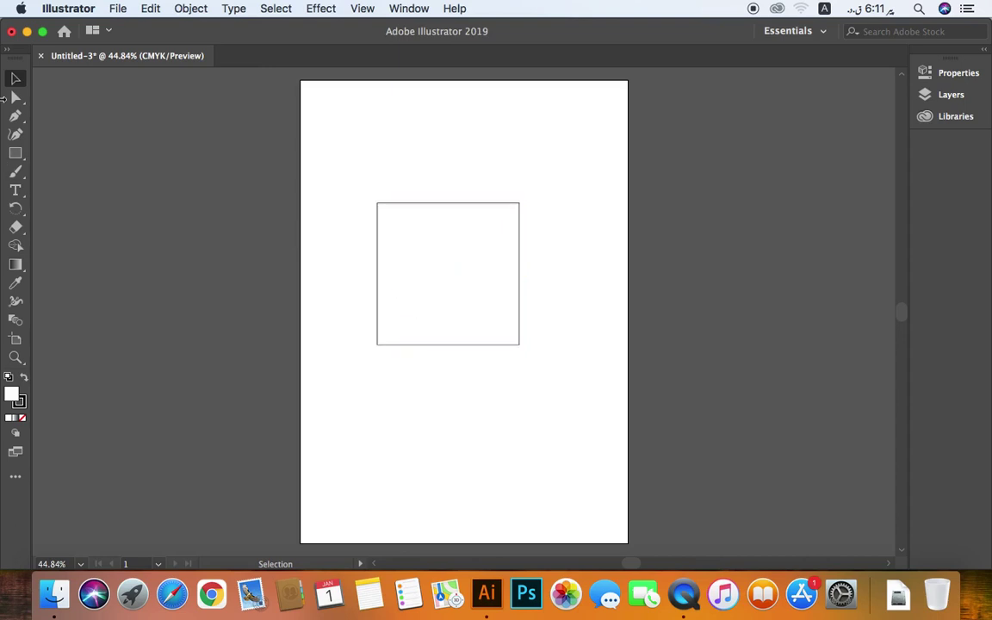
{"action": "left_click", "coordinate": [423, 244]}
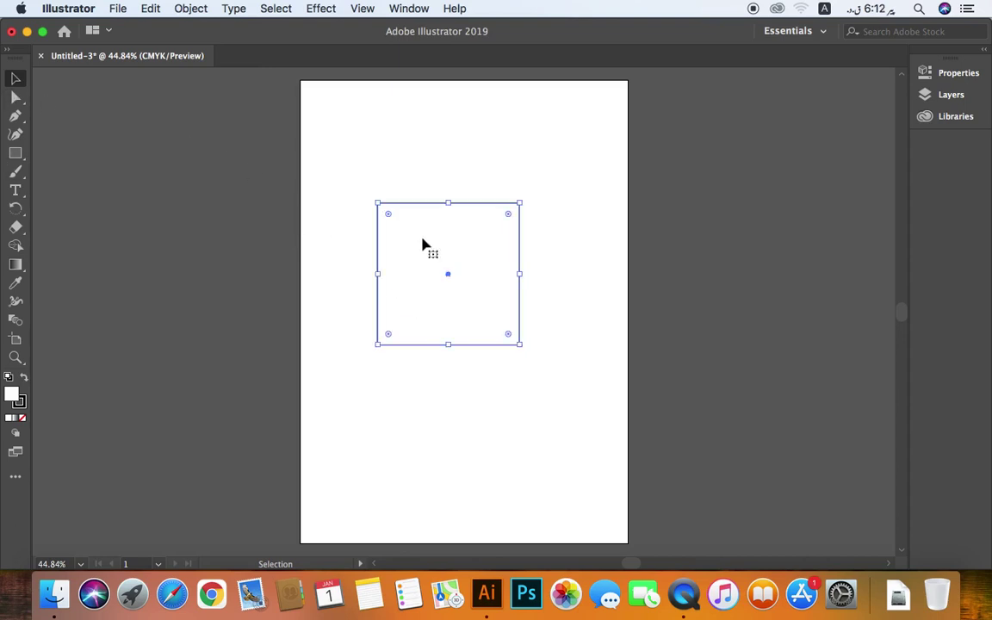
{"action": "mouse_move", "coordinate": [522, 201]}
{"action": "left_mouse_down"}
{"action": "mouse_move", "coordinate": [550, 174]}
{"action": "mouse_move", "coordinate": [522, 199]}
{"action": "left_mouse_up"}
{"action": "left_click", "coordinate": [532, 199]}
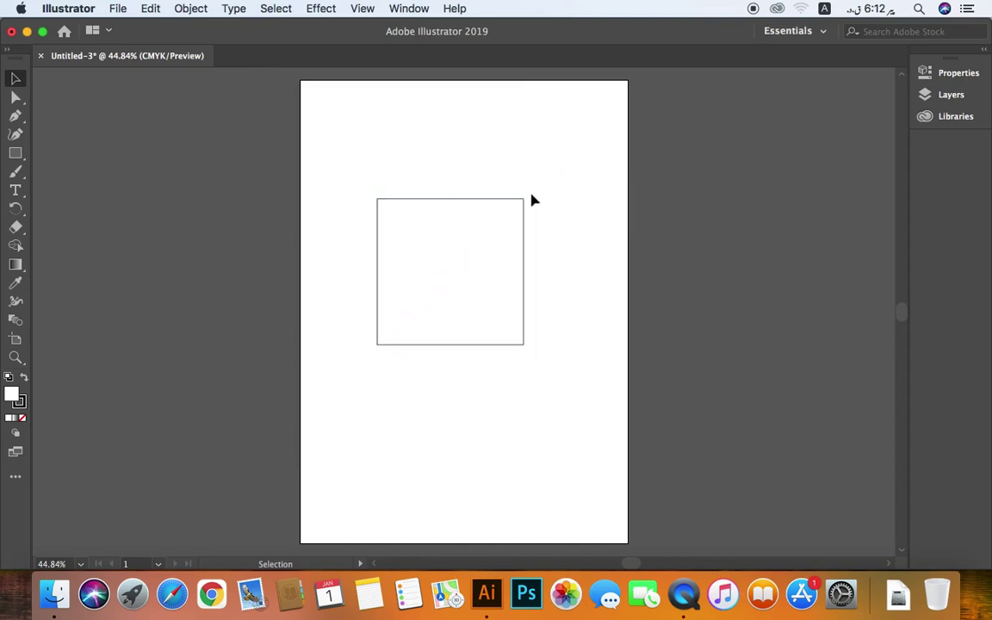
- Move the whole square horizontally toward the artboard's right edge using the Direct Selection tool
{"action": "left_click", "coordinate": [15, 98]}
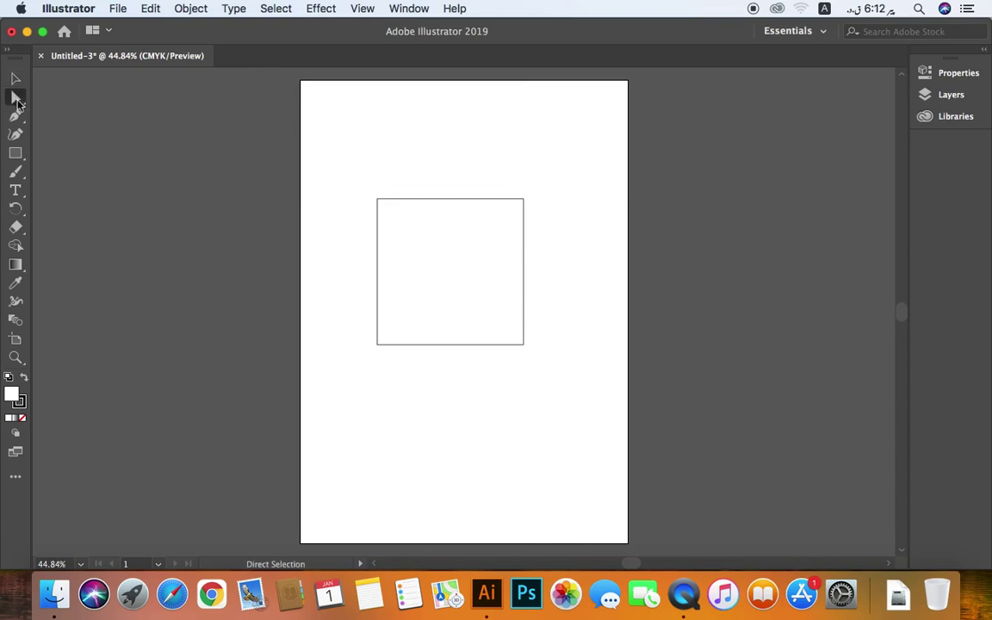
{"action": "left_click", "coordinate": [484, 236]}
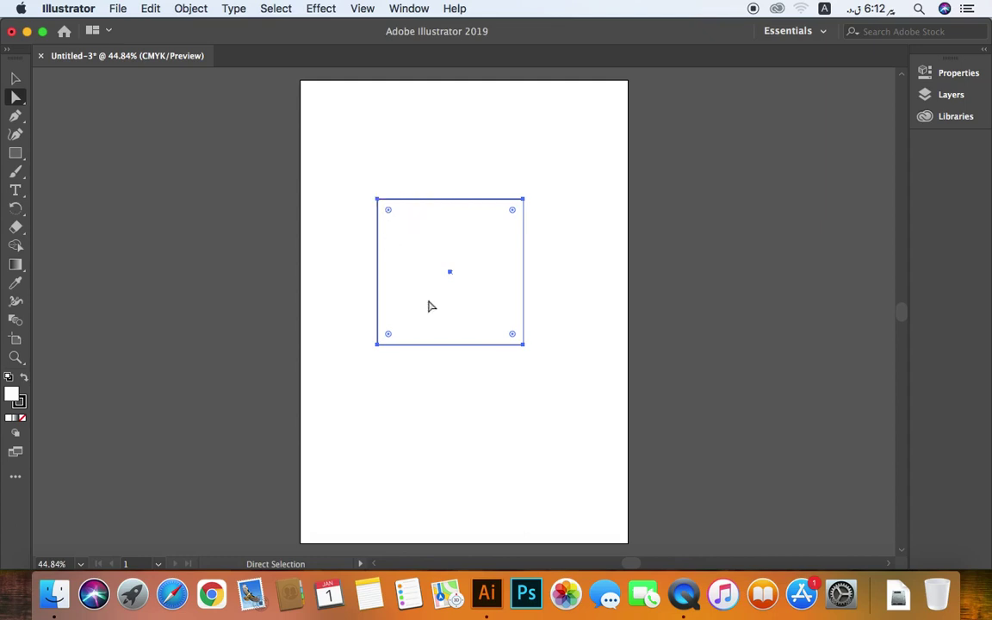
{"action": "left_click", "coordinate": [563, 245]}
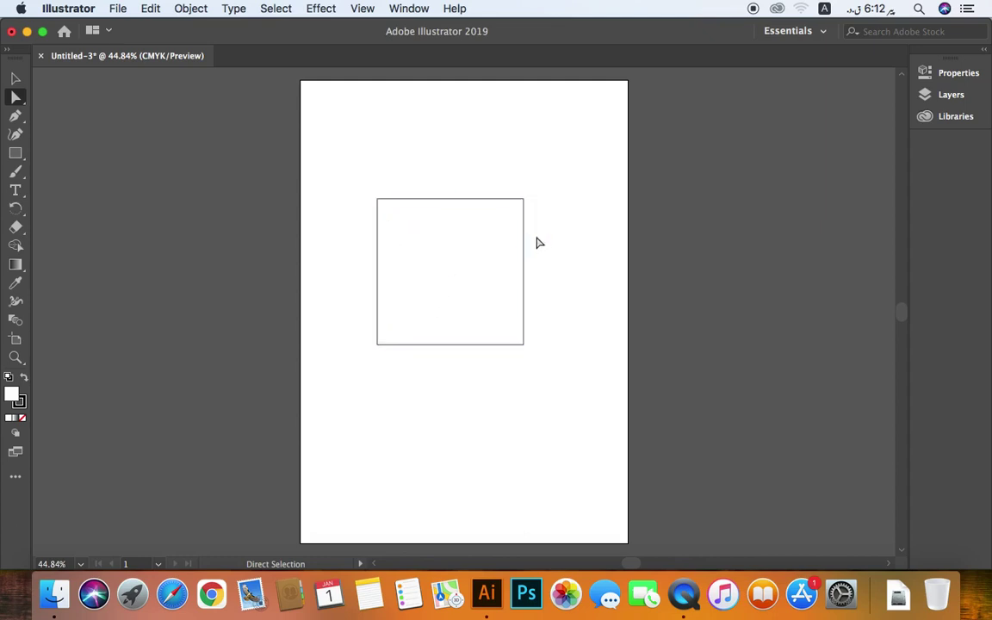
{"action": "left_click", "coordinate": [485, 229]}
{"action": "left_click", "coordinate": [523, 203]}
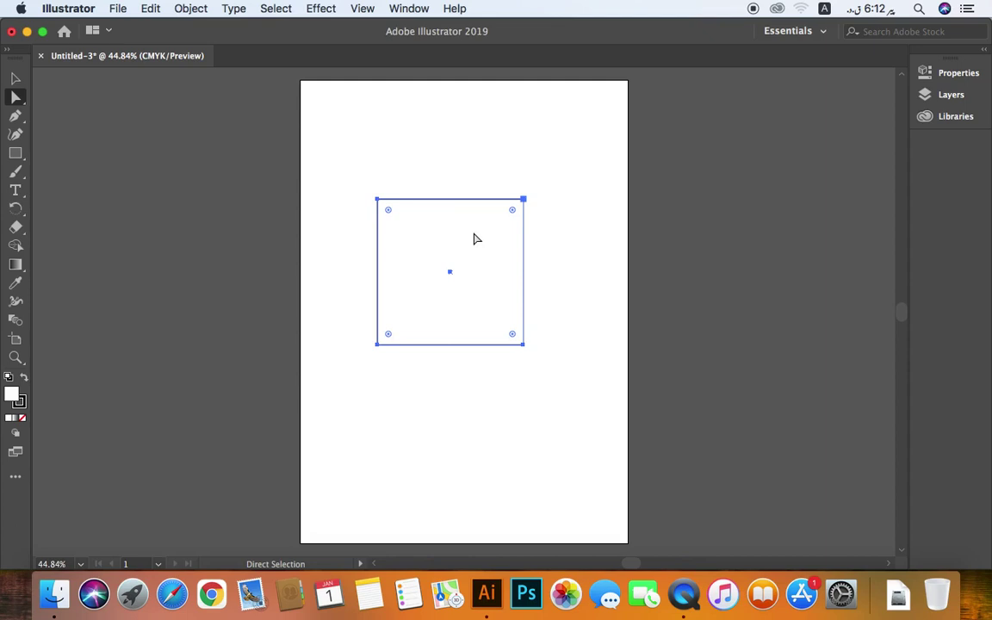
{"action": "left_click", "coordinate": [493, 187]}
{"action": "left_click", "coordinate": [492, 187]}
{"action": "left_click", "coordinate": [497, 227]}
{"action": "left_click_drag", "start_coordinate": [456, 251], "coordinate": [526, 251]}
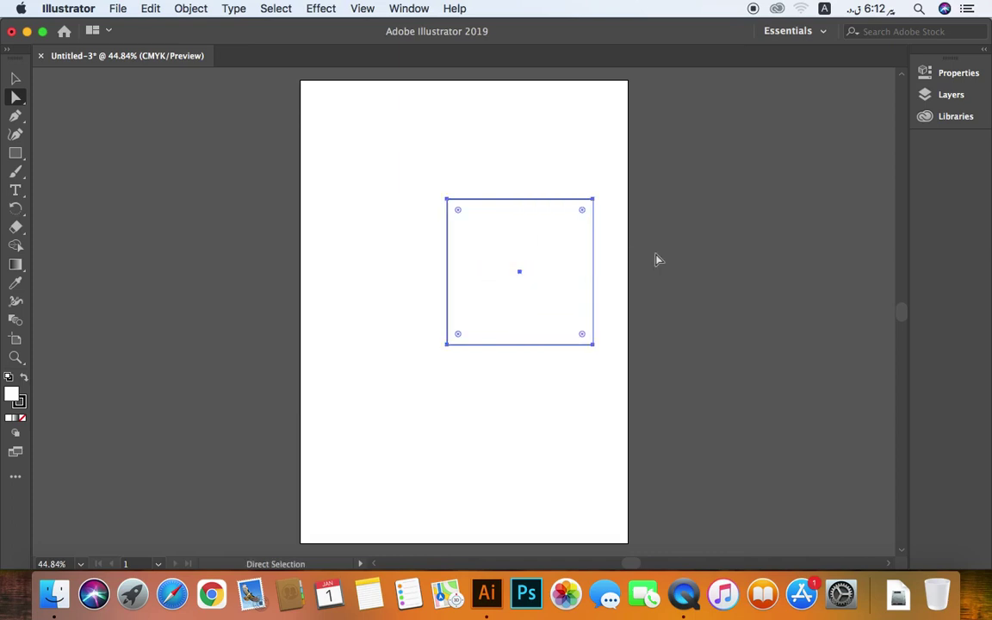
{"action": "left_click", "coordinate": [655, 254]}
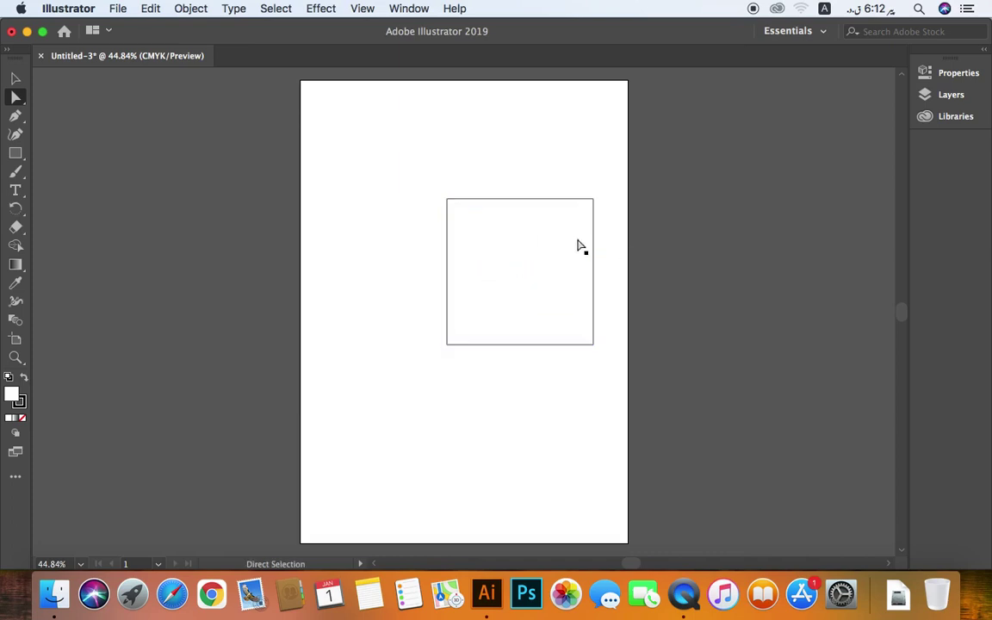
- Try pulling only the square's upper-right anchor point outward beyond the artboard with Direct Selection, and undo the distortion
{"action": "left_click", "coordinate": [570, 233]}
{"action": "left_click", "coordinate": [600, 191]}
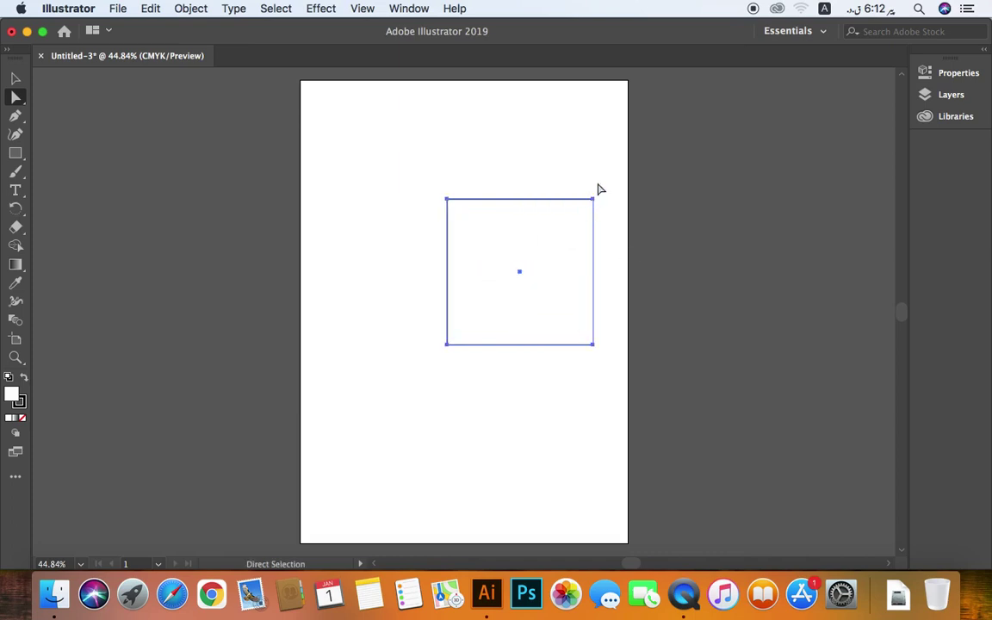
{"action": "left_click_drag", "start_coordinate": [592, 199], "coordinate": [596, 204]}
{"action": "left_click", "coordinate": [595, 200]}
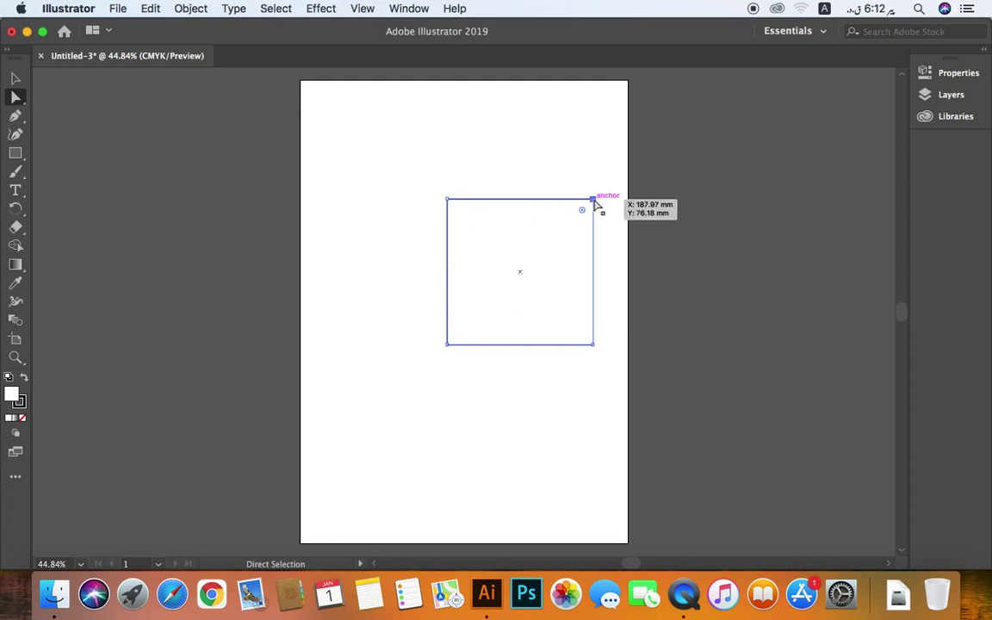
{"action": "left_click_drag", "start_coordinate": [593, 200], "coordinate": [682, 124]}
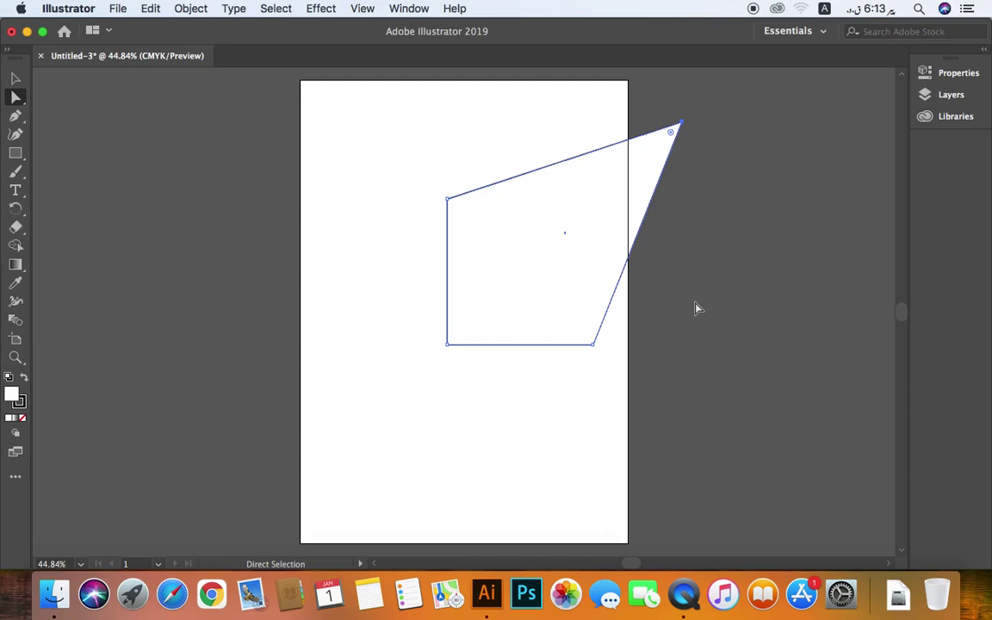
{"action": "key", "text": "super+z"}
- Delete the square from the artboard
{"action": "key", "text": "v"}
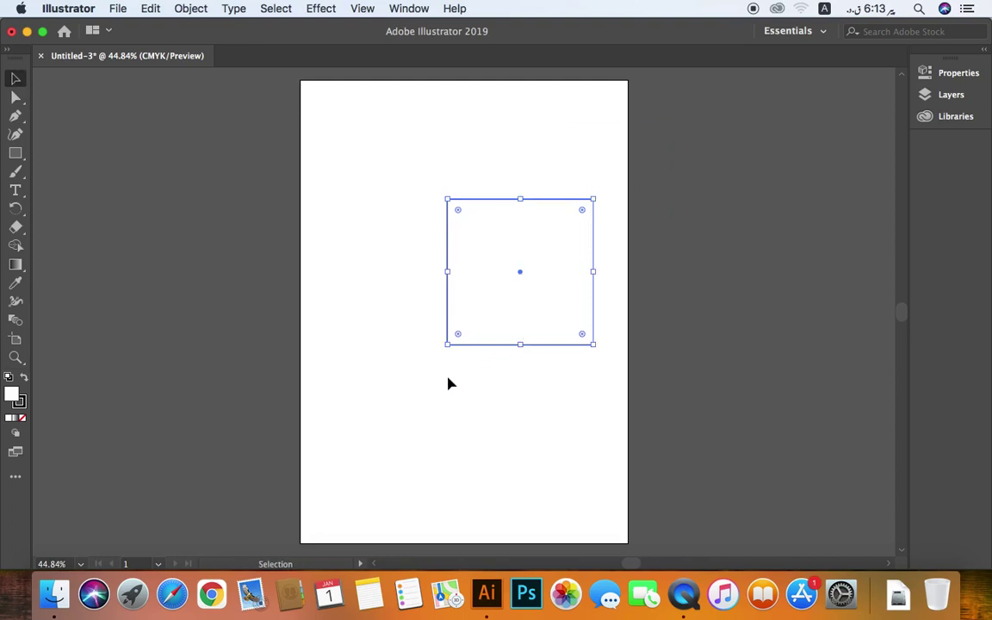
{"action": "left_click", "coordinate": [447, 382]}
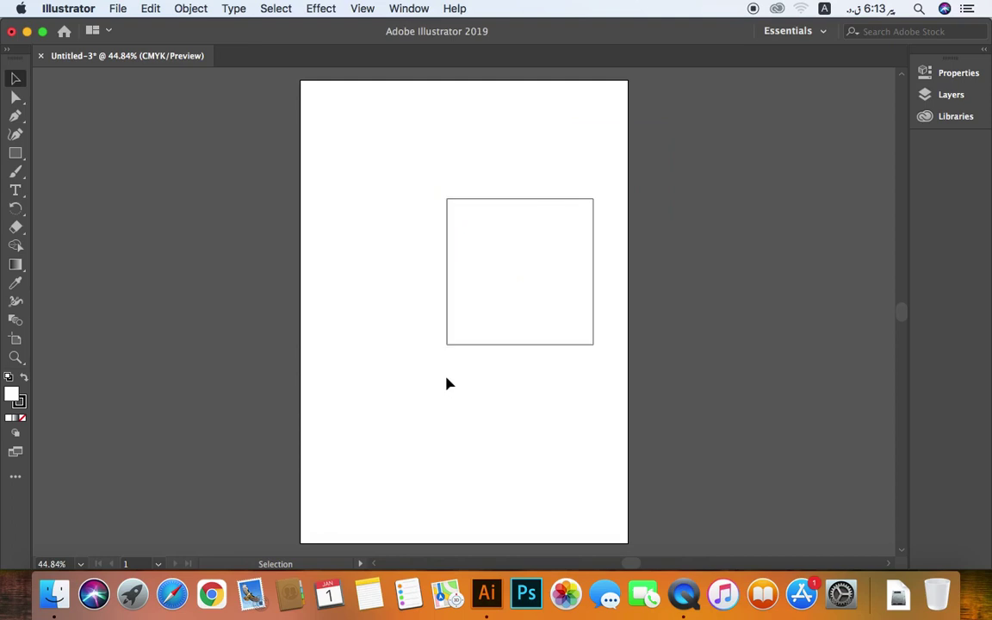
{"action": "left_click", "coordinate": [516, 321]}
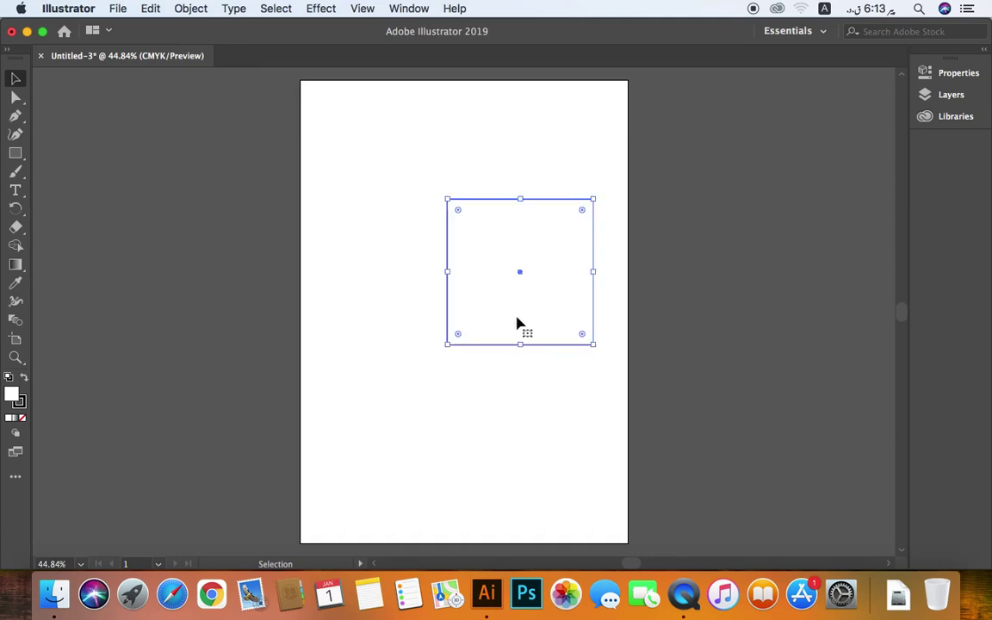
{"action": "key", "text": "Delete"}
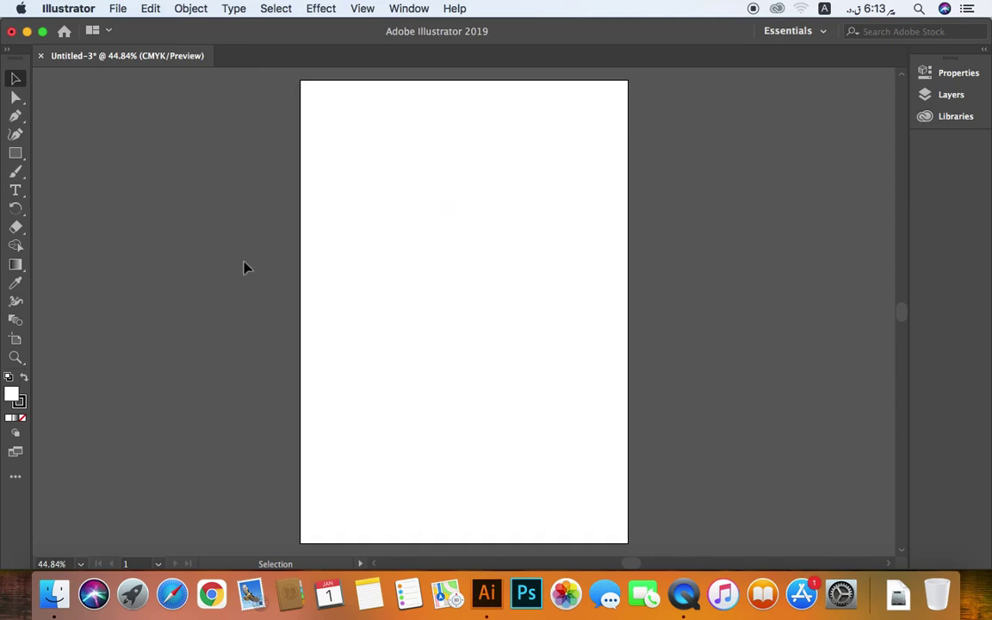
- Draw a new square in the left half of the artboard and rotate it 45° into a diamond
{"action": "left_click", "coordinate": [15, 153]}
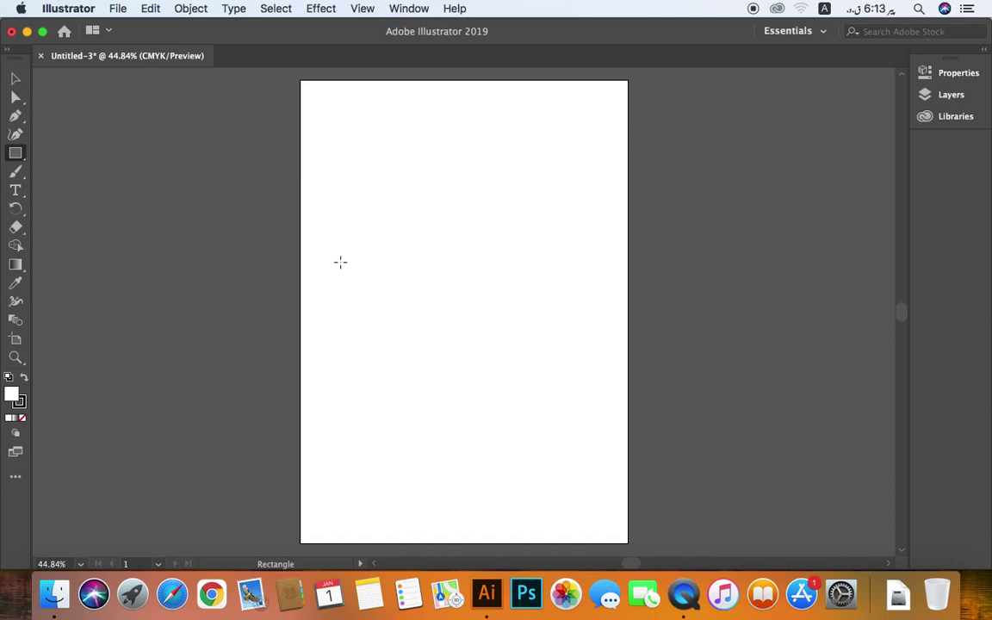
{"action": "left_click_drag", "start_coordinate": [340, 262], "coordinate": [446, 377]}
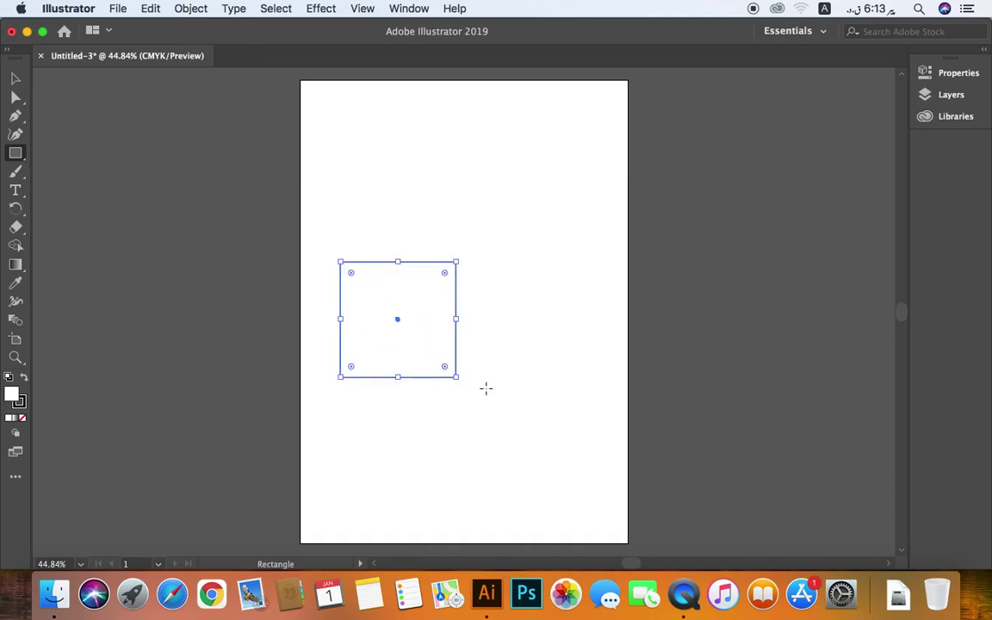
{"action": "key", "text": "v"}
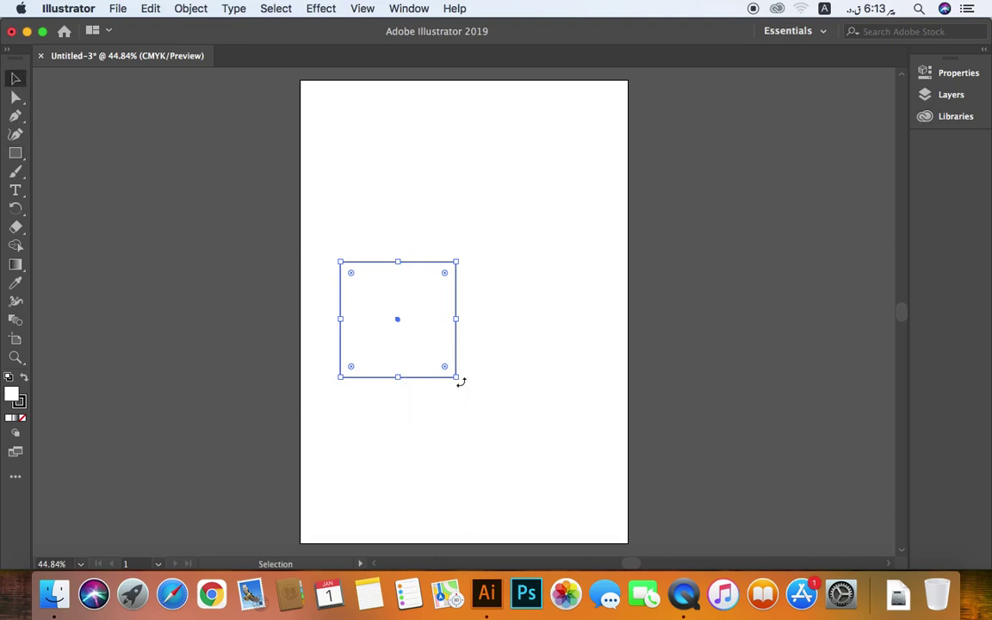
{"action": "left_click_drag", "start_coordinate": [460, 381], "coordinate": [380, 405]}
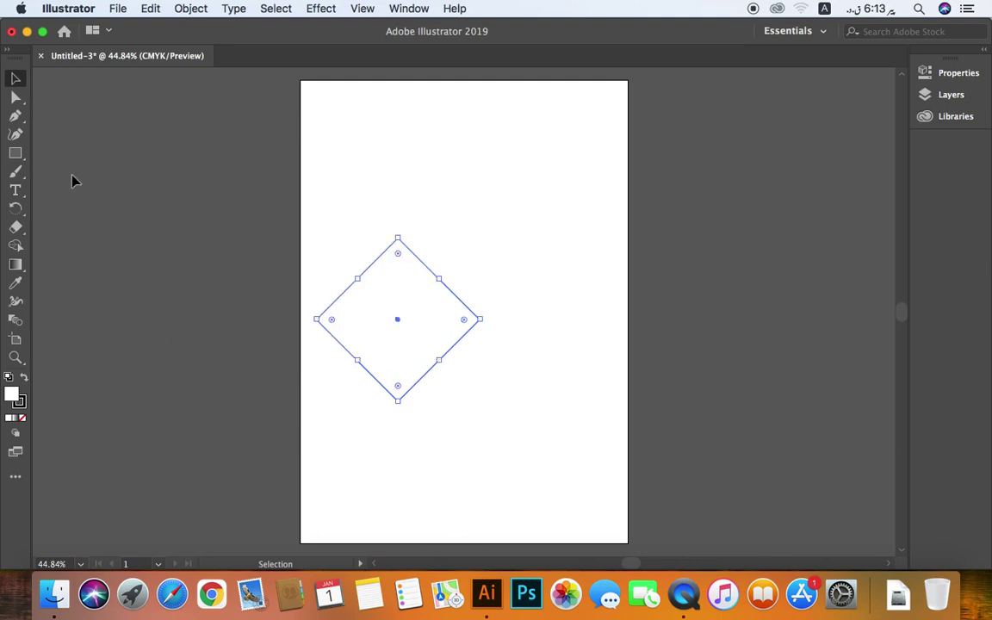
- Draw a circle with the Ellipse tool to the right of the diamond, about as wide as the diamond
{"action": "left_click", "coordinate": [15, 154]}
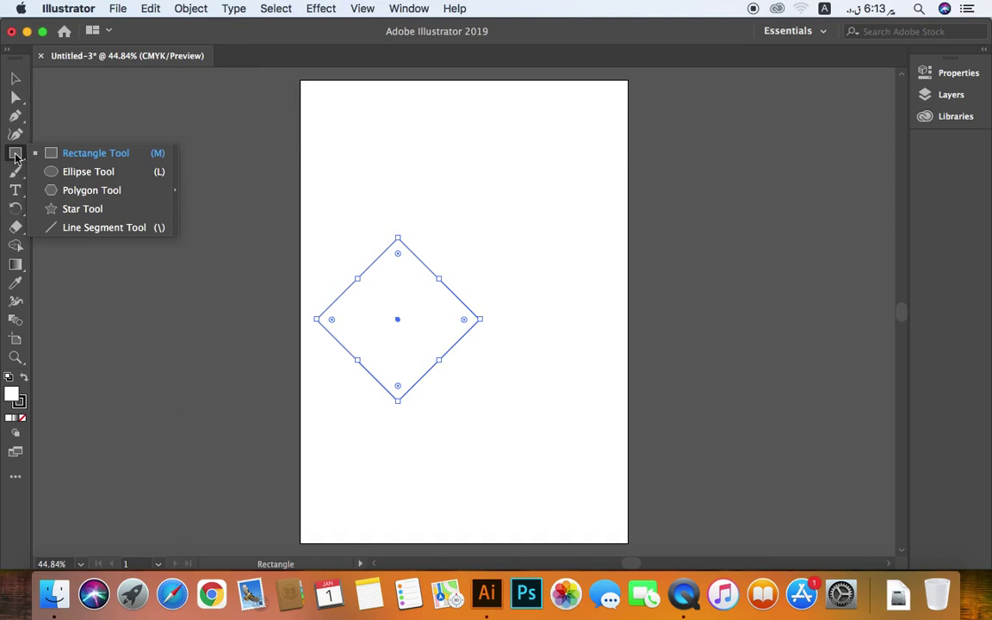
{"action": "left_click", "coordinate": [82, 172]}
{"action": "left_click_drag", "start_coordinate": [535, 248], "coordinate": [686, 399]}
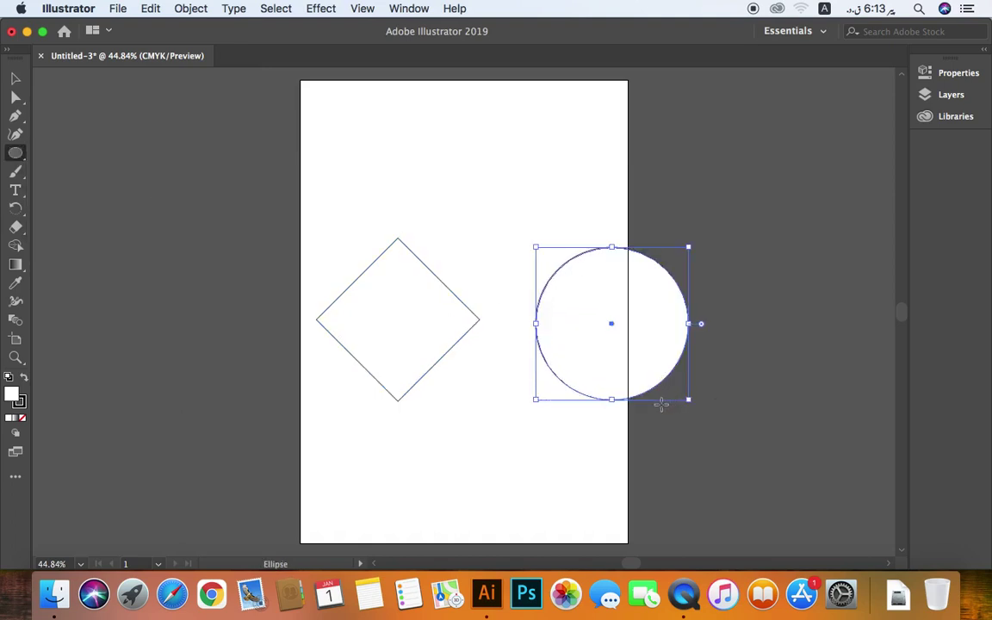
{"action": "key", "text": "v"}
- Shift the circle toward the diamond, then scale both shapes down together and position them within the artboard
{"action": "left_click_drag", "start_coordinate": [606, 381], "coordinate": [569, 380]}
{"action": "left_click_drag", "start_coordinate": [388, 436], "coordinate": [544, 348]}
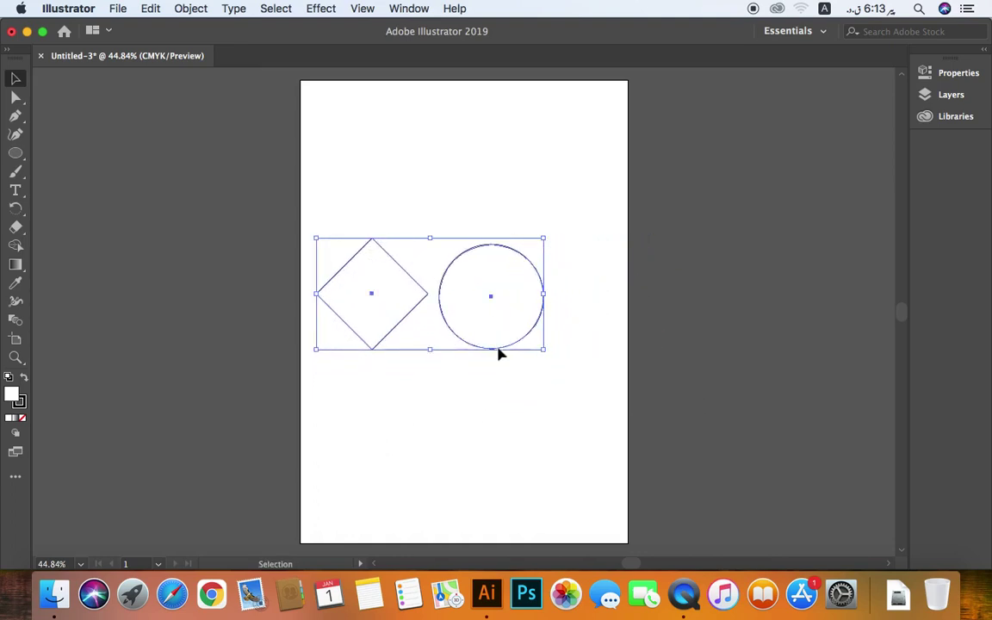
{"action": "left_click_drag", "start_coordinate": [466, 316], "coordinate": [484, 326]}
- Move the circle horizontally farther right to leave a wider gap between it and the diamond
{"action": "key", "text": "z"}
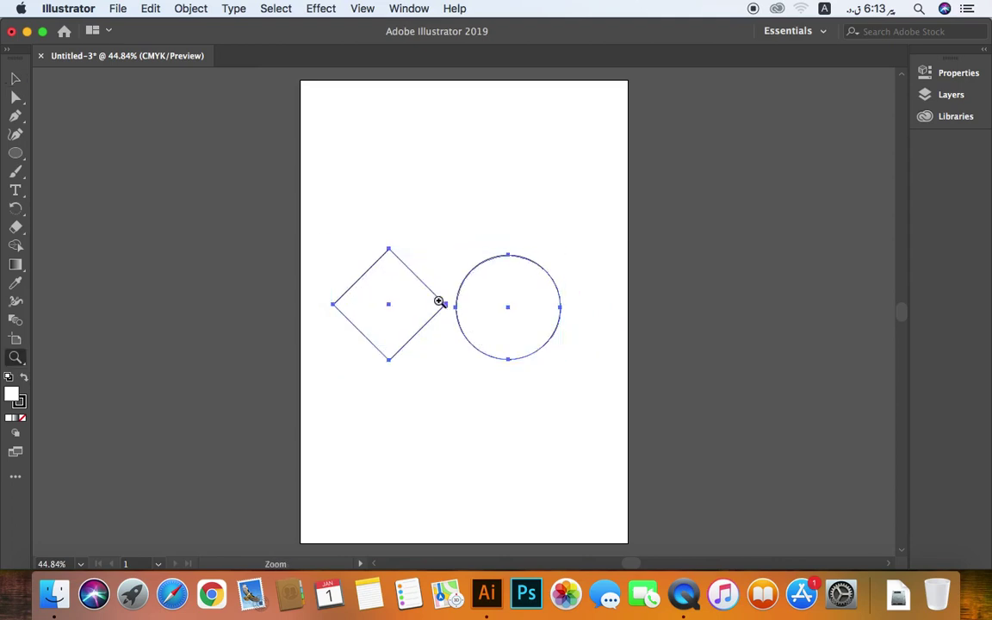
{"action": "left_click", "coordinate": [450, 312]}
{"action": "left_click", "coordinate": [446, 314]}
{"action": "left_click", "coordinate": [511, 308]}
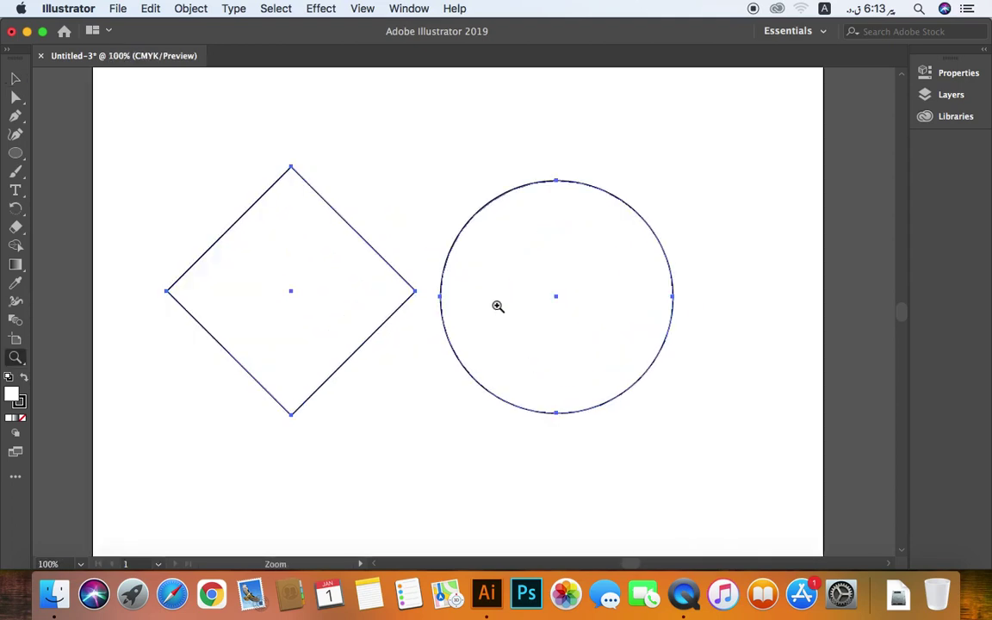
{"action": "left_click", "coordinate": [445, 310], "text": "alt"}
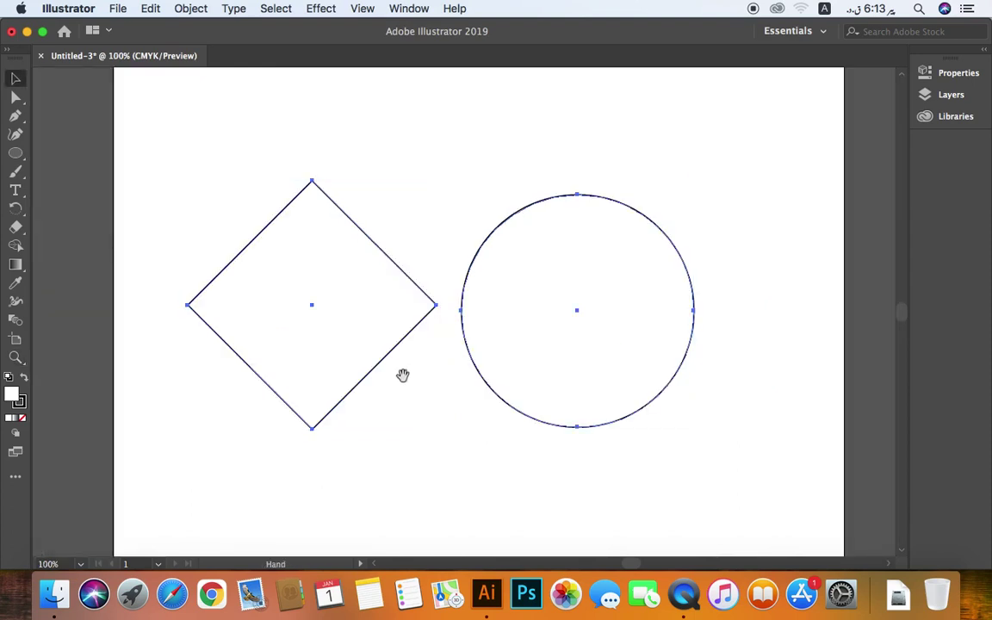
{"action": "left_click_drag", "start_coordinate": [403, 373], "coordinate": [447, 389]}
{"action": "key", "text": "v"}
{"action": "left_click", "coordinate": [596, 369]}
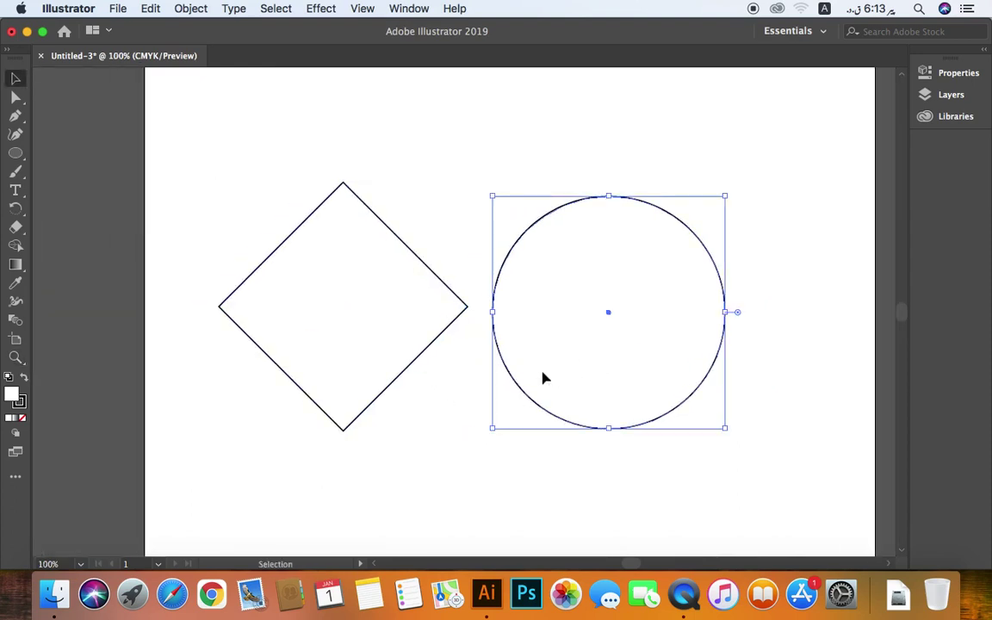
{"action": "left_click_drag", "start_coordinate": [543, 376], "coordinate": [623, 376]}
{"action": "left_click", "coordinate": [422, 382]}
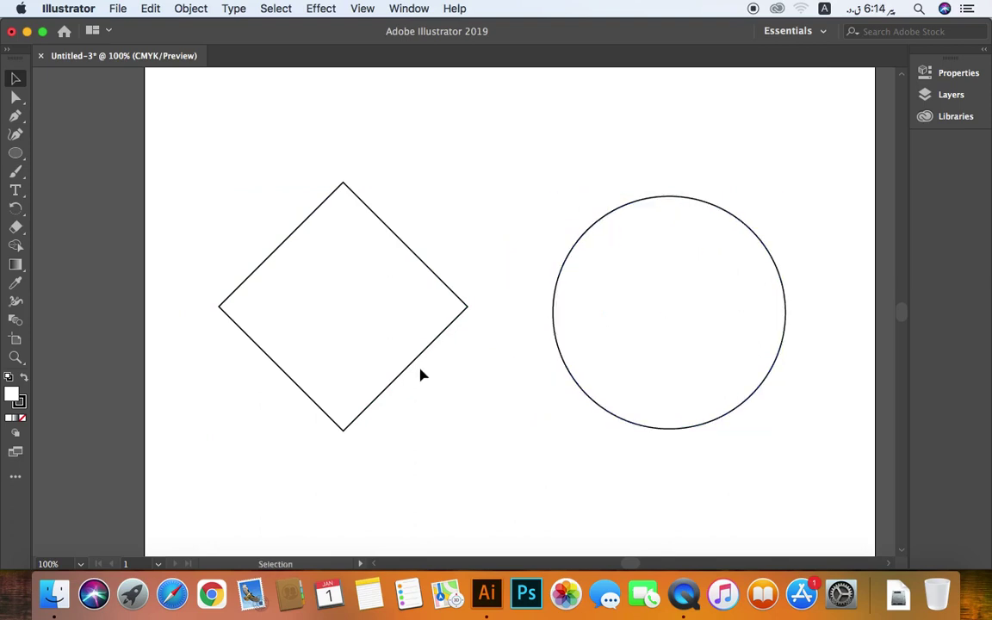
- Select the diamond and compare its bounding-box handles with its anchor points using the Selection and Direct Selection tools
{"action": "left_click", "coordinate": [363, 333]}
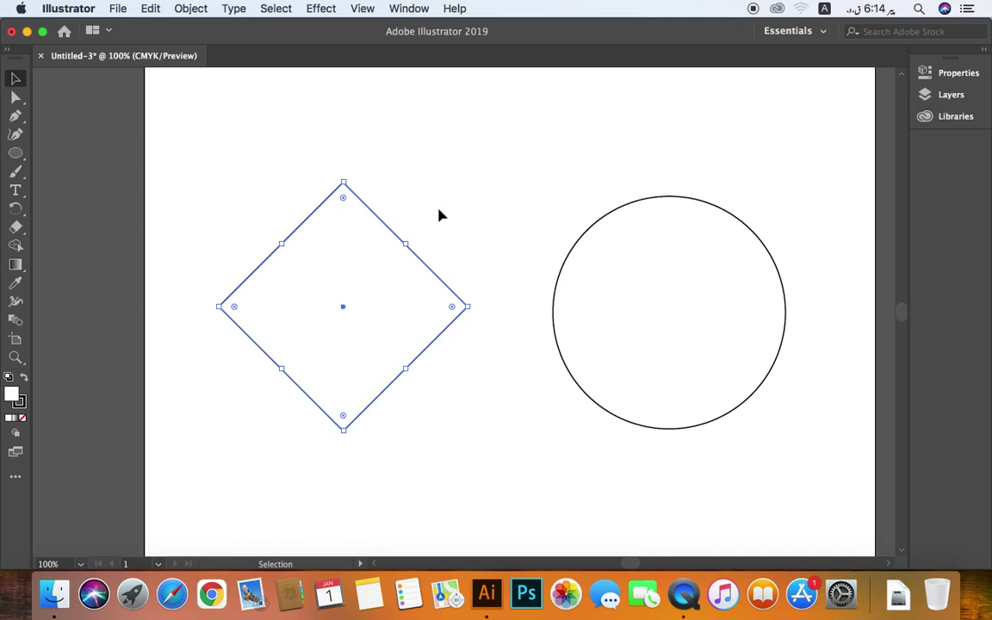
{"action": "left_click", "coordinate": [362, 176]}
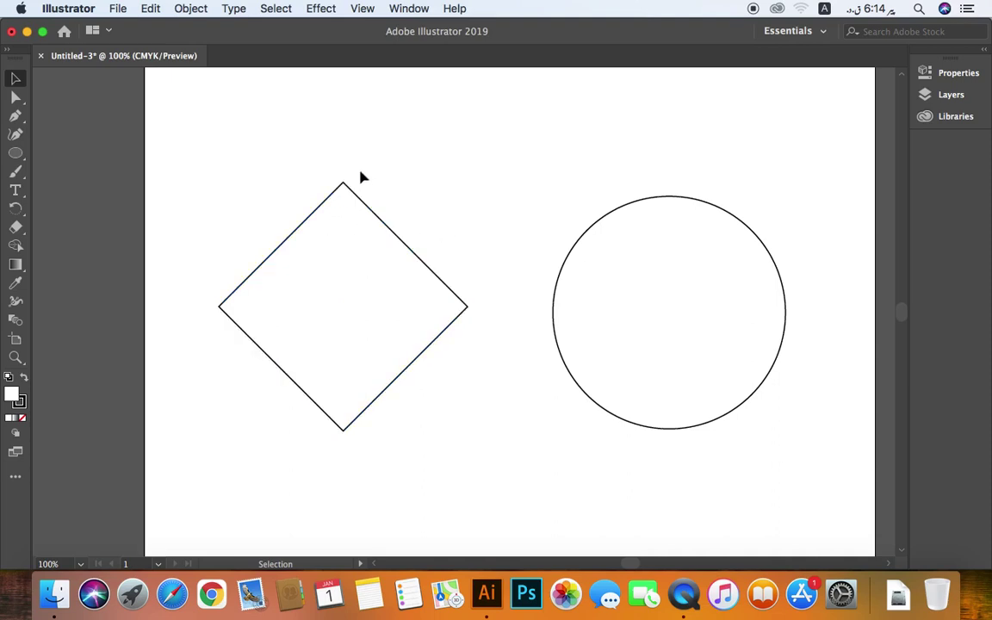
{"action": "left_click", "coordinate": [297, 228]}
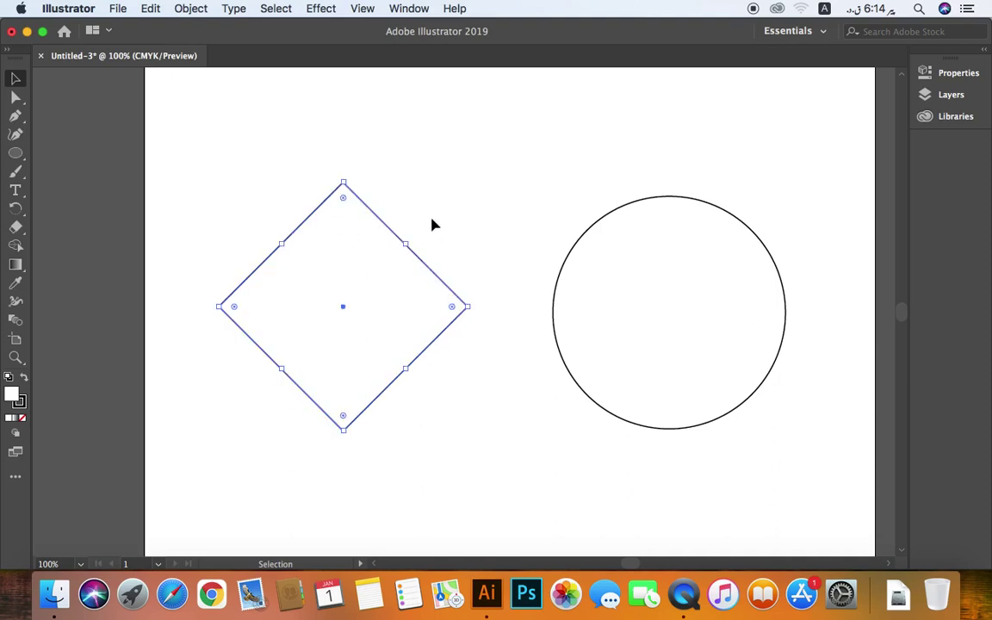
{"action": "left_click", "coordinate": [15, 98]}
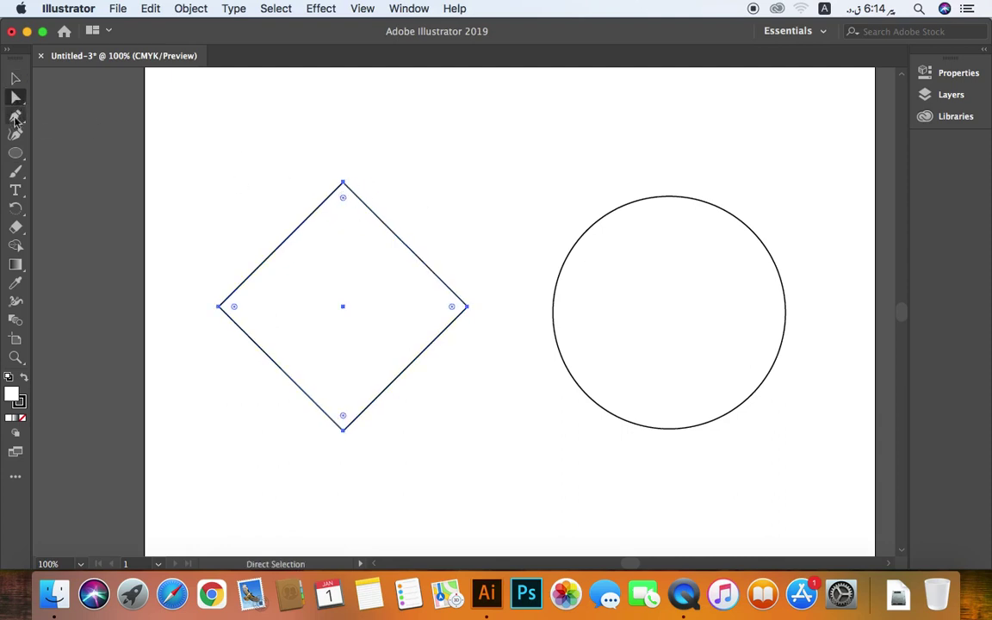
{"action": "left_click", "coordinate": [14, 78]}
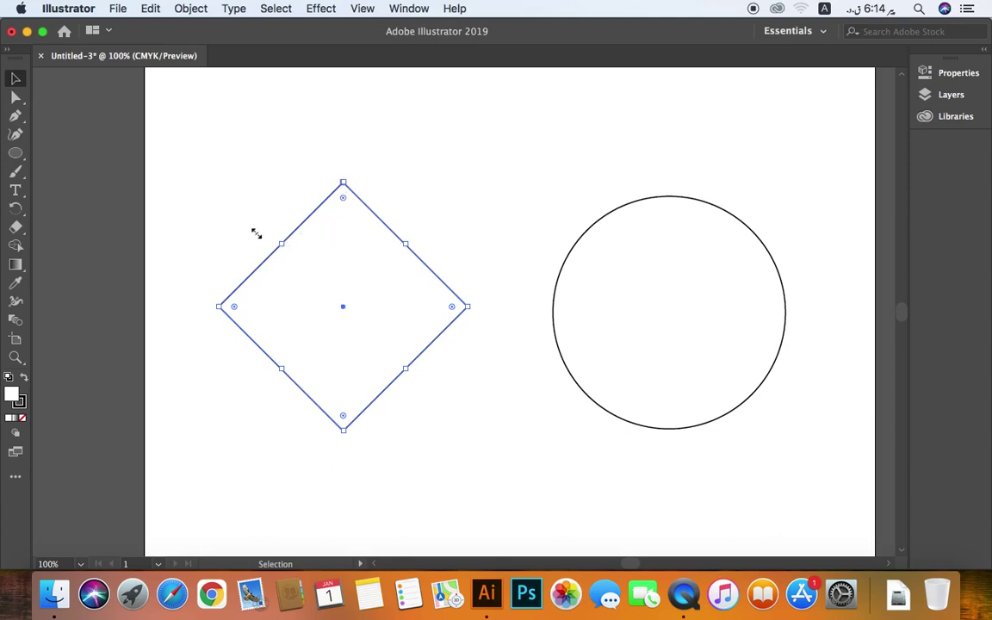
- Deselect the diamond, then reselect it with the Direct Selection tool to show its individual anchor points
{"action": "left_click", "coordinate": [15, 97]}
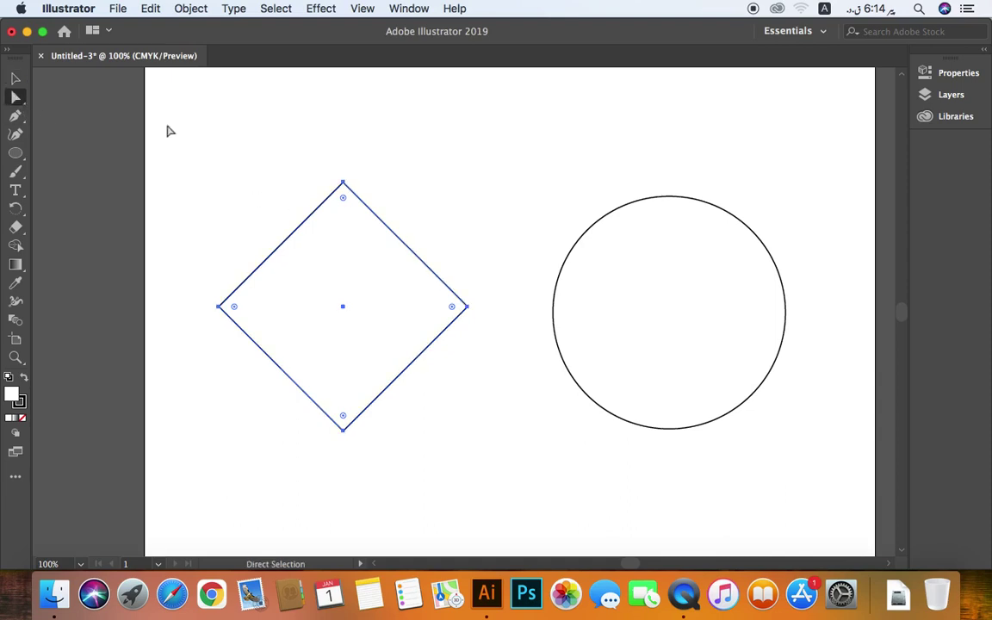
{"action": "left_click", "coordinate": [260, 178]}
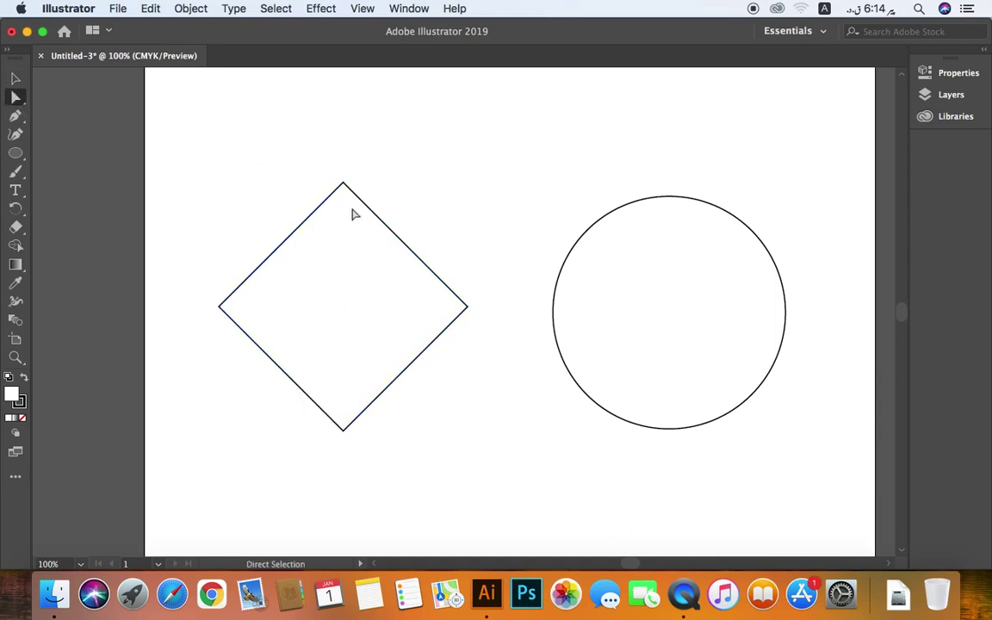
{"action": "left_click", "coordinate": [385, 287]}
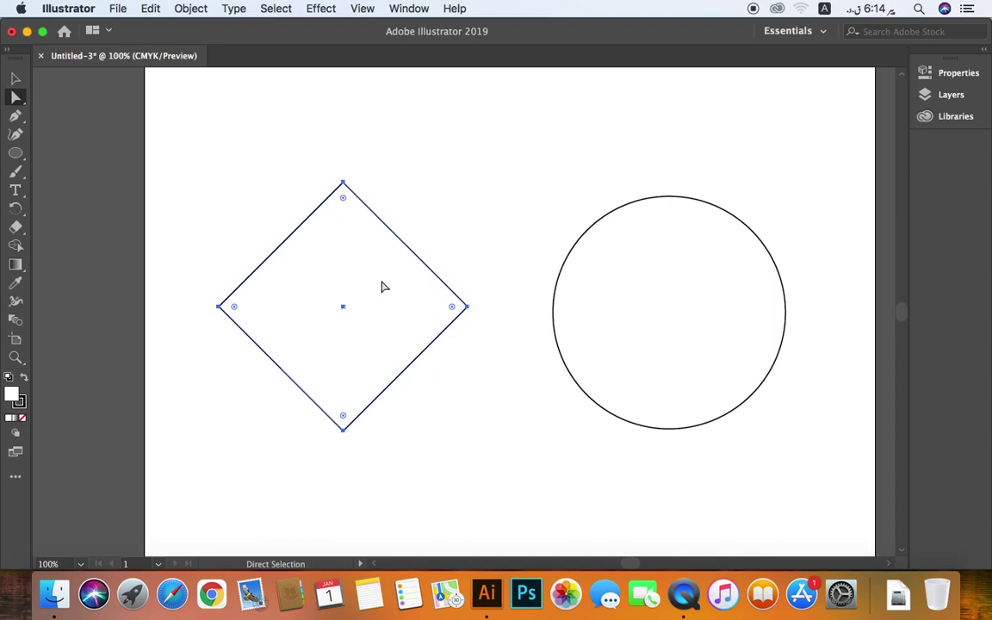
{"action": "left_click_drag", "start_coordinate": [317, 149], "coordinate": [375, 207]}
- Use the Anchor Point tool to turn the diamond's top and bottom corners into smooth curves by pulling out long horizontal handles
{"action": "left_click", "coordinate": [16, 135]}
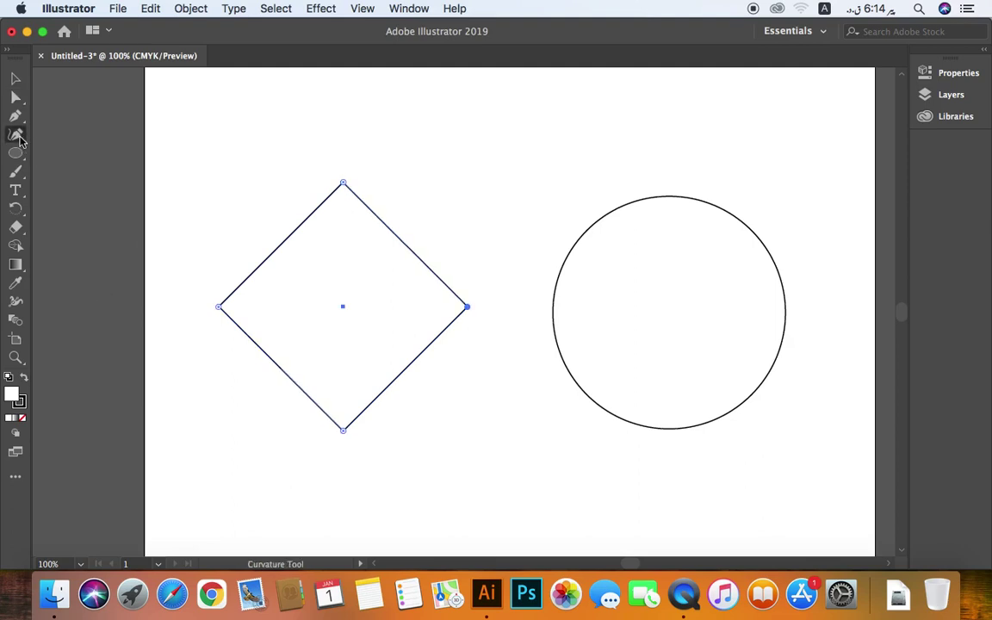
{"action": "left_click", "coordinate": [16, 118]}
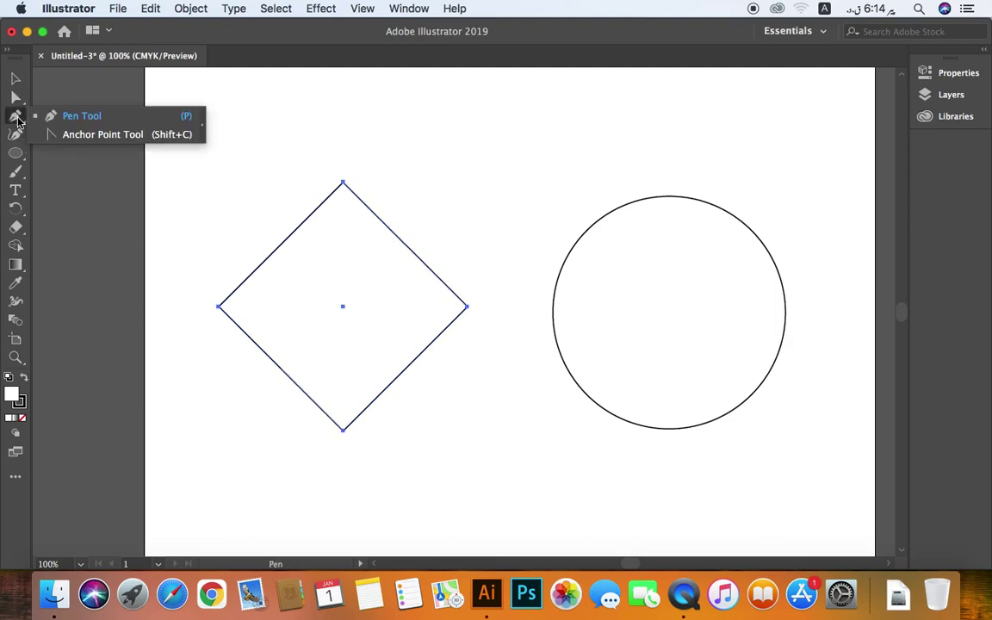
{"action": "left_click", "coordinate": [100, 136]}
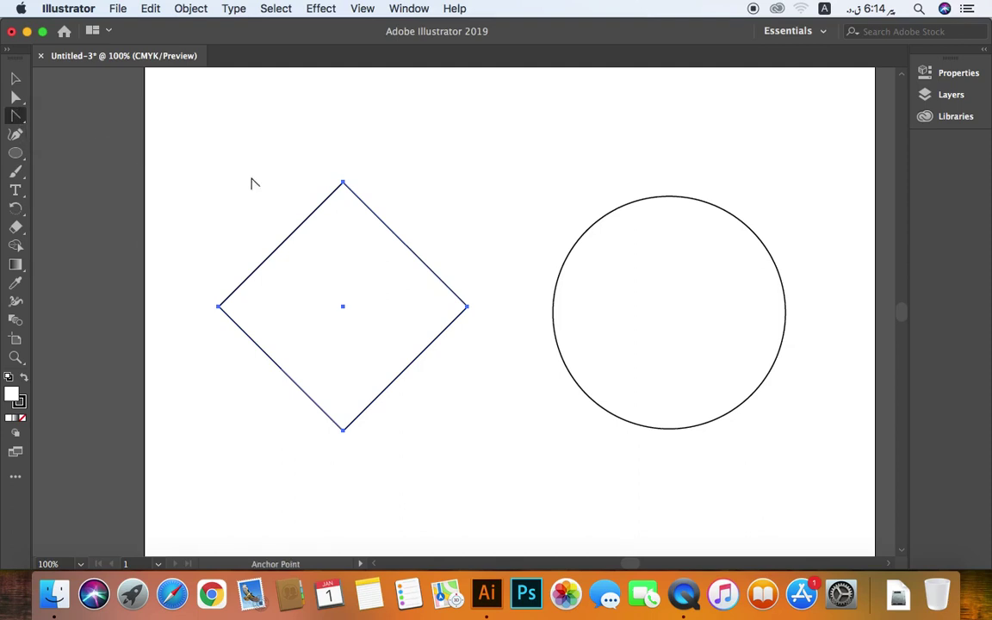
{"action": "left_click_drag", "start_coordinate": [344, 182], "coordinate": [345, 182]}
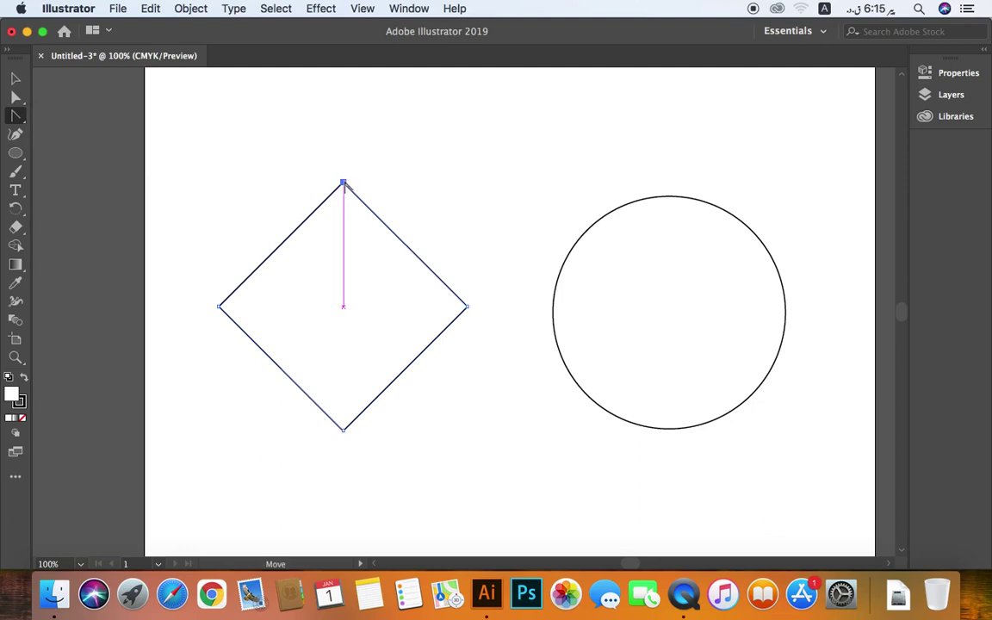
{"action": "left_click", "coordinate": [344, 183]}
{"action": "left_click", "coordinate": [343, 182]}
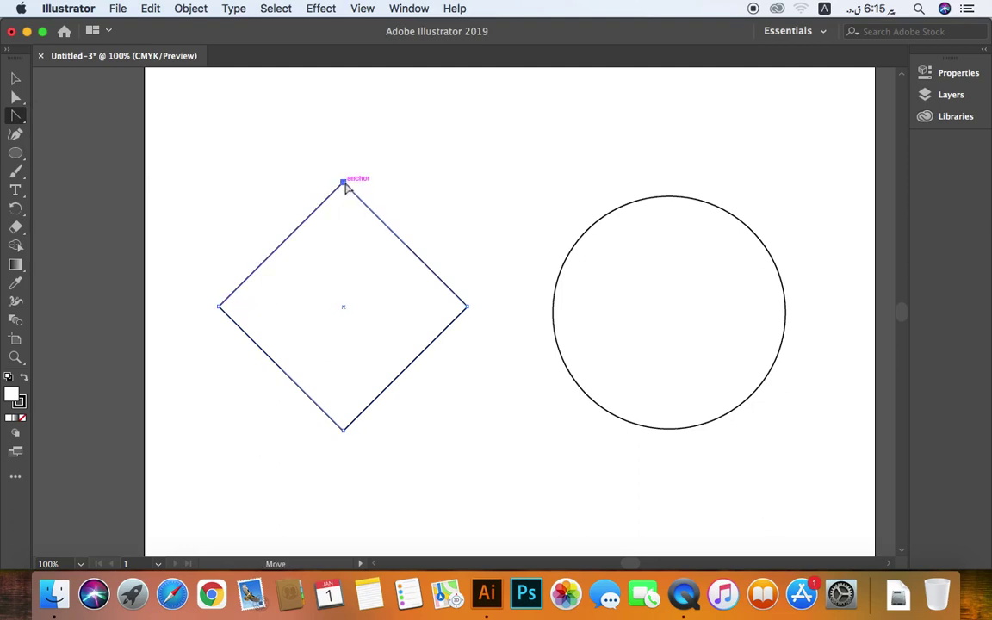
{"action": "left_click_drag", "start_coordinate": [343, 183], "coordinate": [419, 190]}
{"action": "left_click_drag", "start_coordinate": [416, 189], "coordinate": [447, 198]}
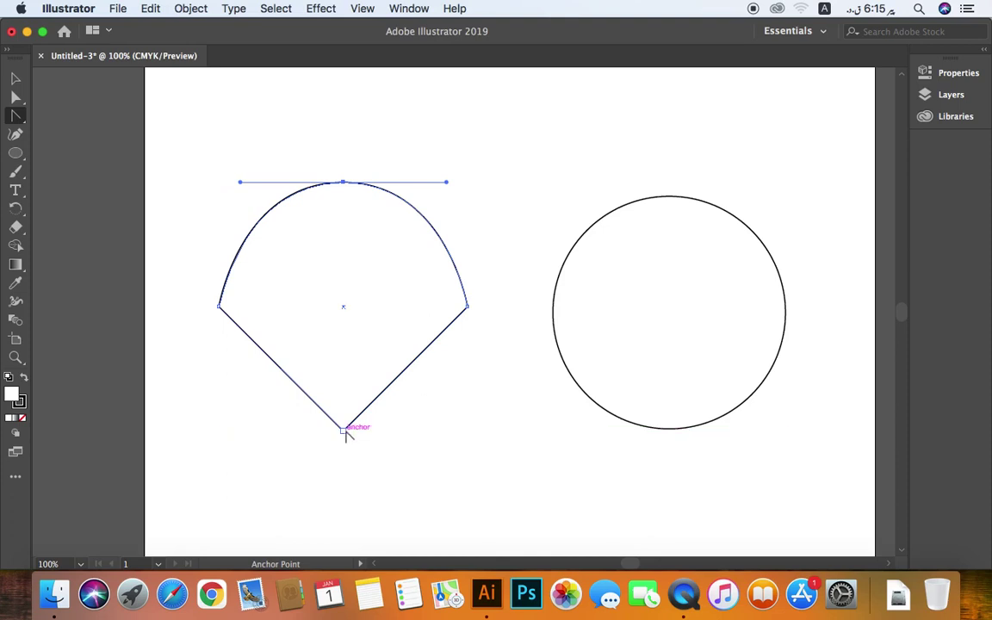
{"action": "left_click_drag", "start_coordinate": [344, 432], "coordinate": [216, 434]}
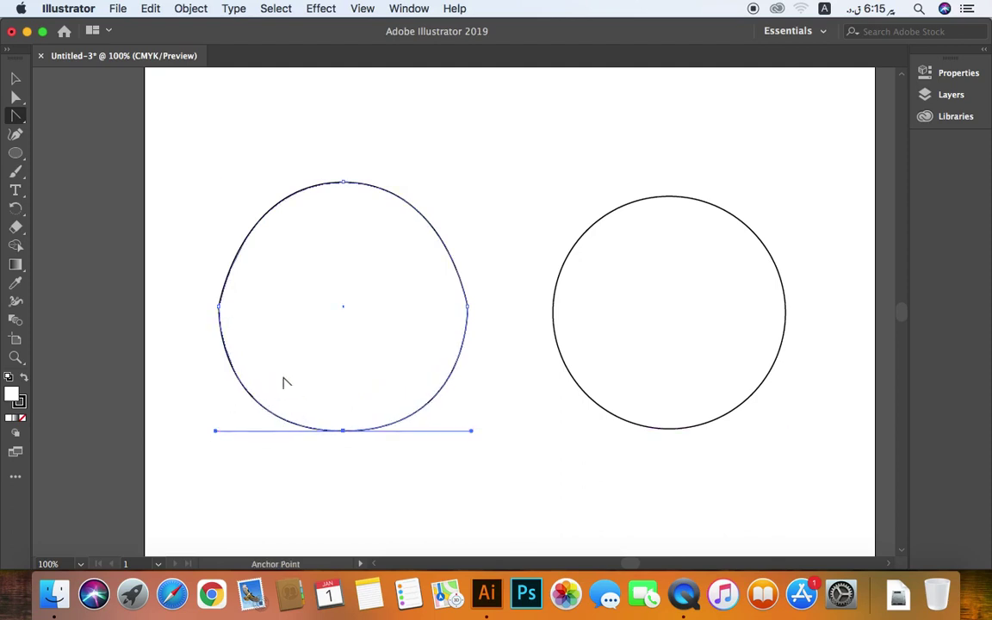
- Lengthen the left handle of the rounded shape's top point horizontally, then convert that top point back to a sharp corner
{"action": "left_click", "coordinate": [219, 307]}
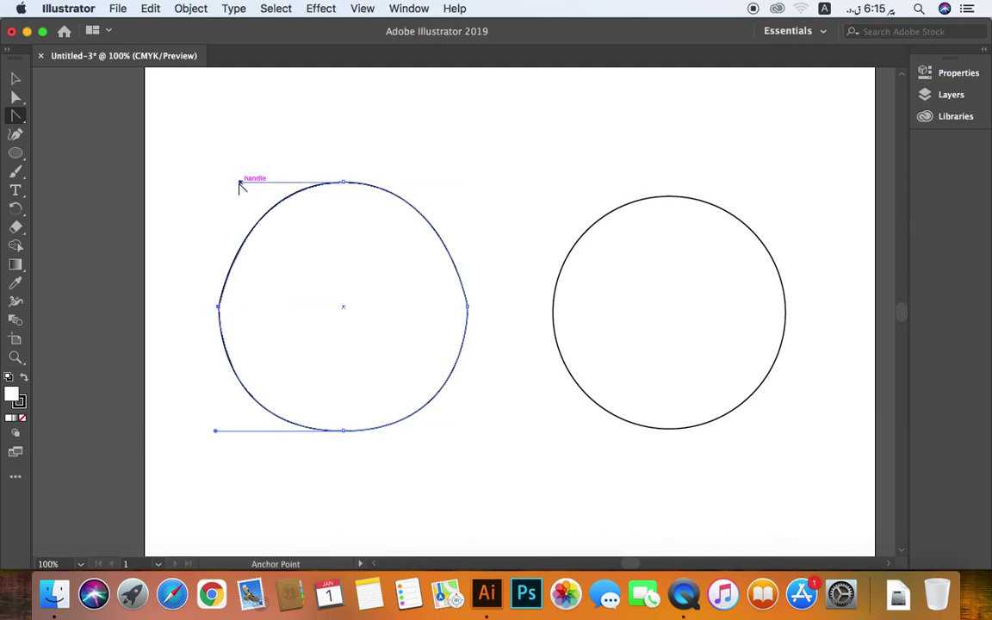
{"action": "left_click_drag", "start_coordinate": [241, 183], "coordinate": [217, 182]}
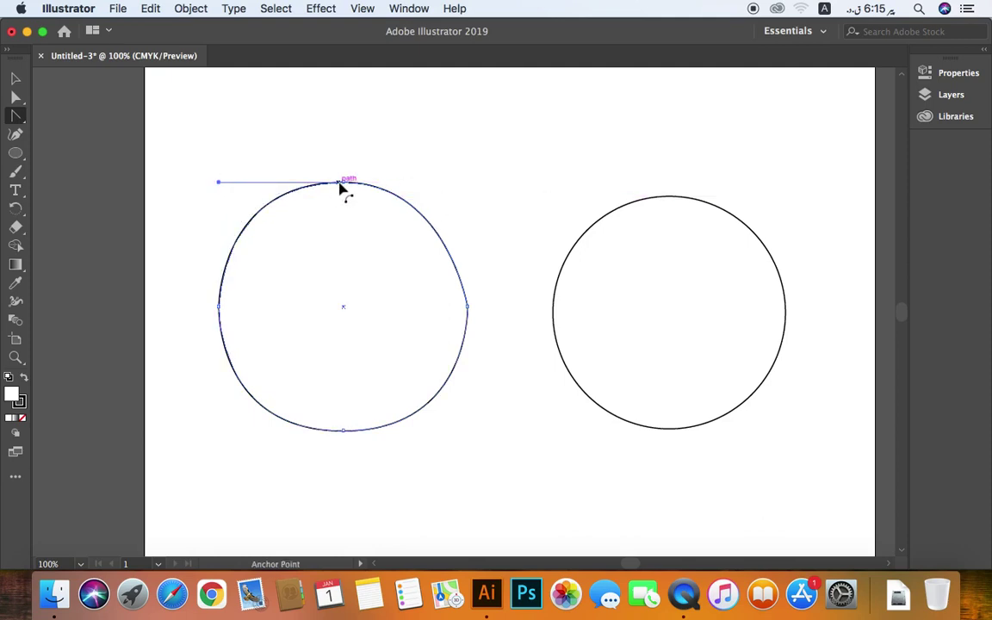
{"action": "left_click_drag", "start_coordinate": [343, 184], "coordinate": [344, 188]}
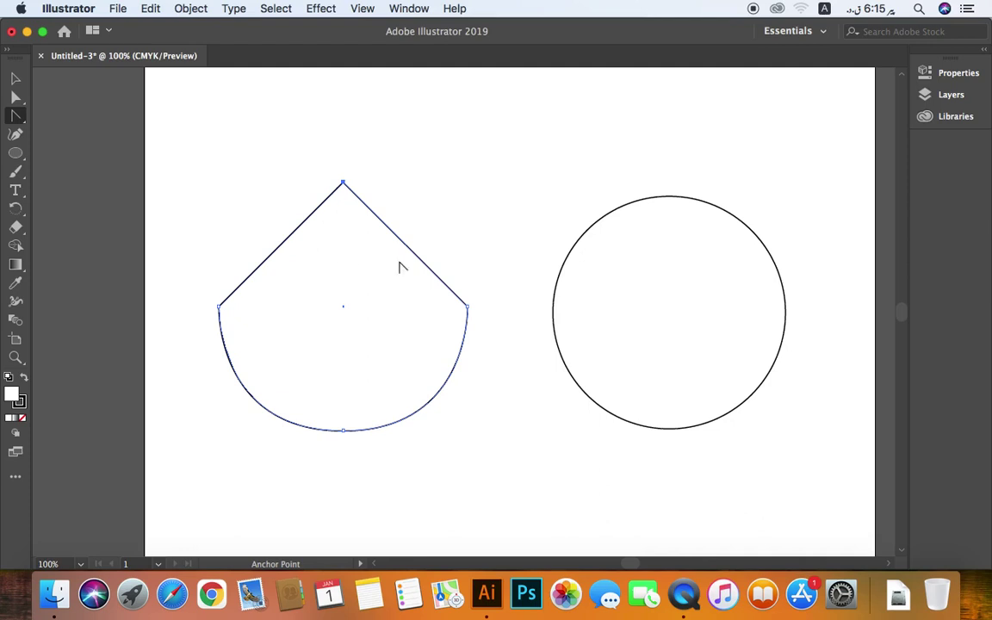
- Convert all four of the circle's smooth anchor points to corners with the Anchor Point tool, turning it into a diamond
{"action": "left_click", "coordinate": [621, 212]}
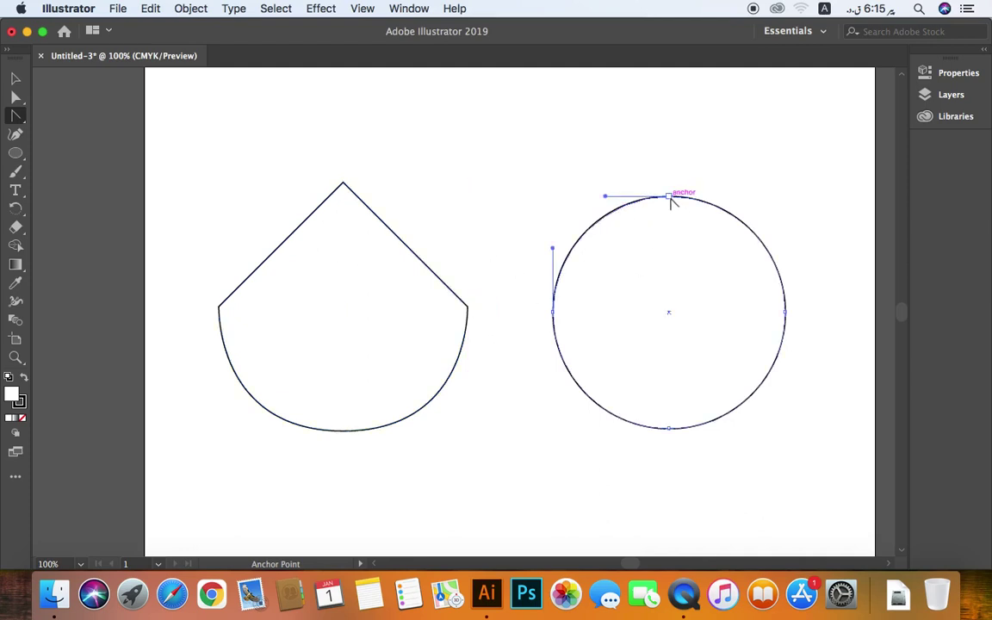
{"action": "left_click_drag", "start_coordinate": [674, 200], "coordinate": [671, 198]}
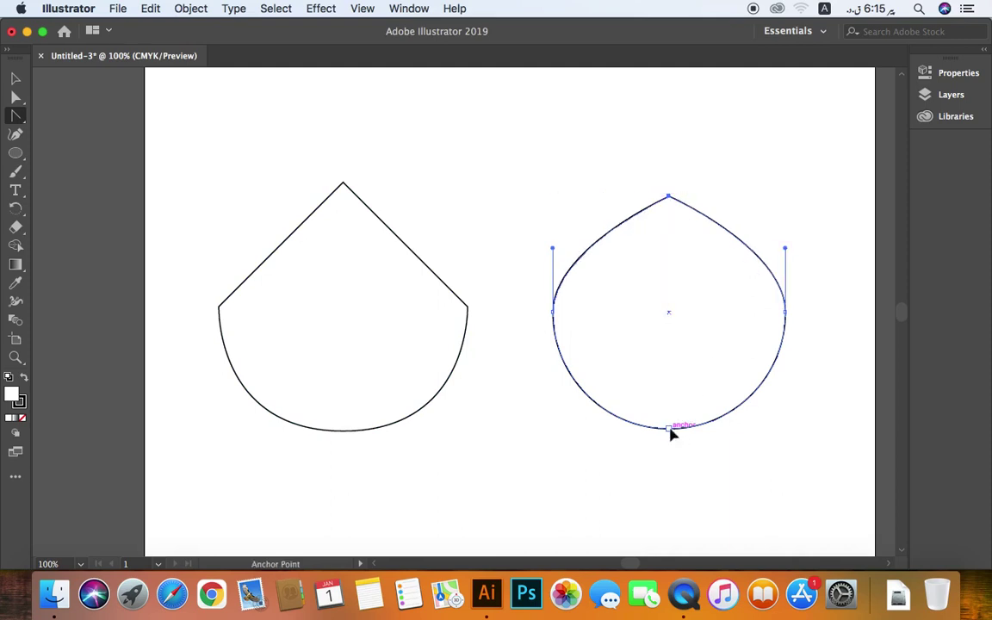
{"action": "left_click", "coordinate": [670, 428]}
{"action": "left_click", "coordinate": [785, 312]}
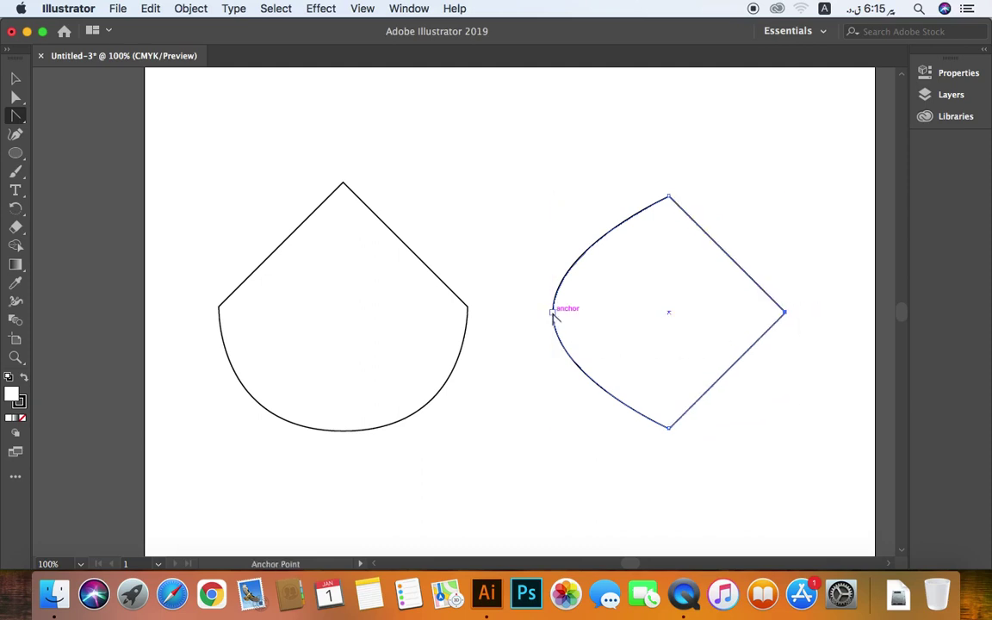
{"action": "left_click", "coordinate": [552, 312]}
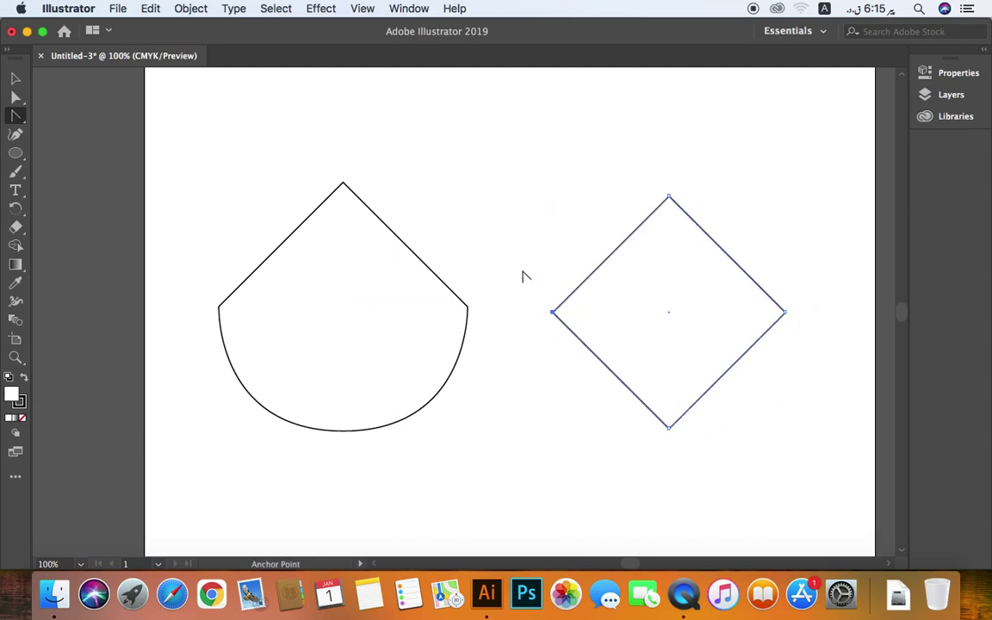